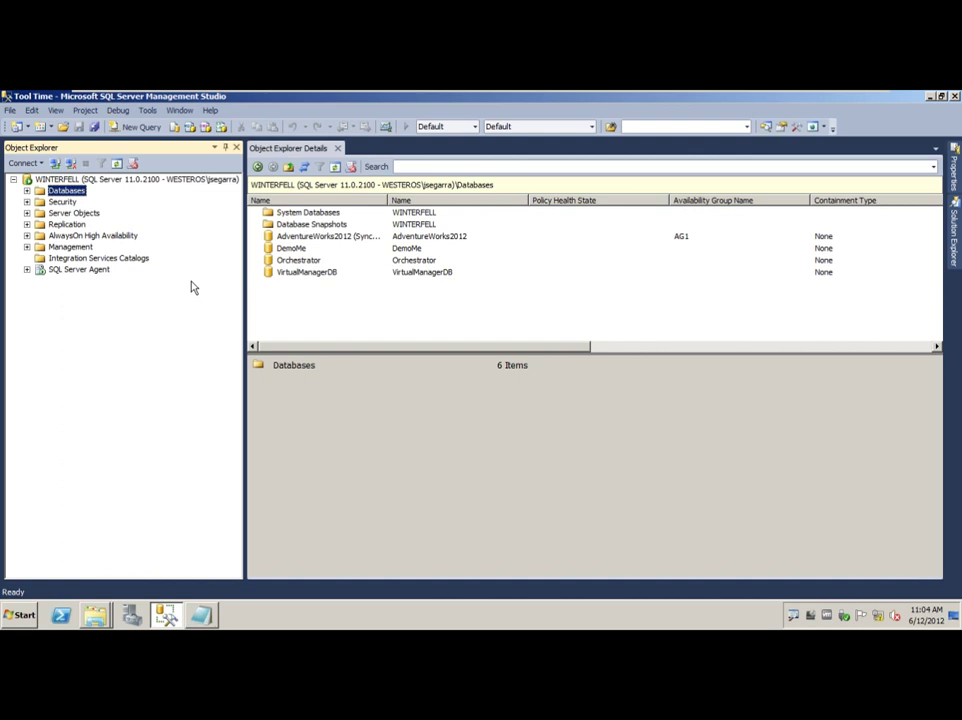
View the version details of Management Studio and its components, and close the About information.
click(210, 110)
click(240, 243)
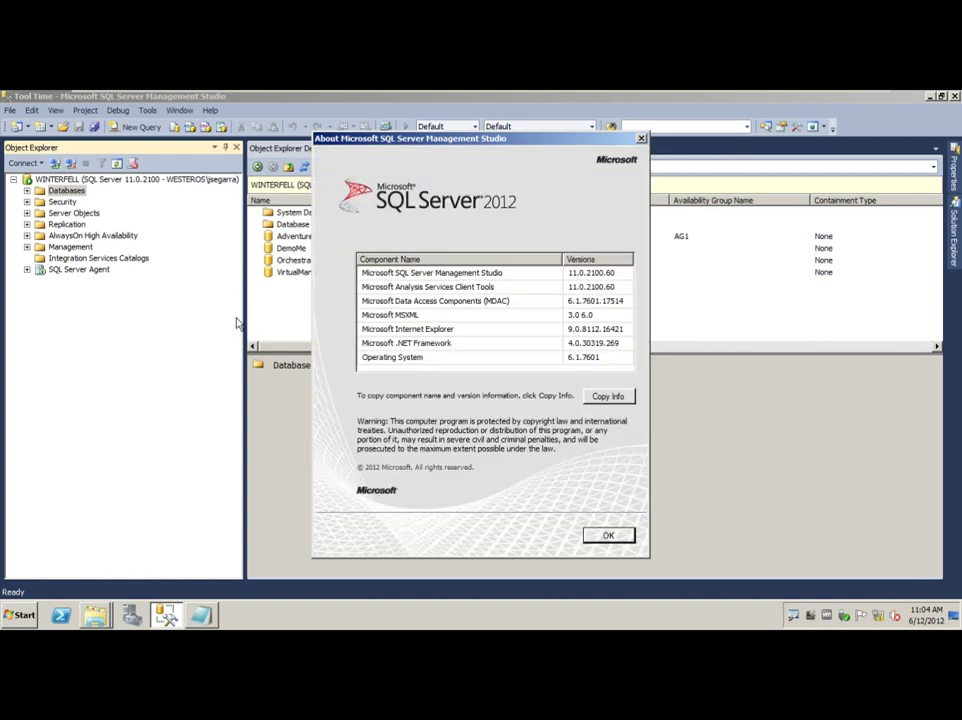
click(605, 537)
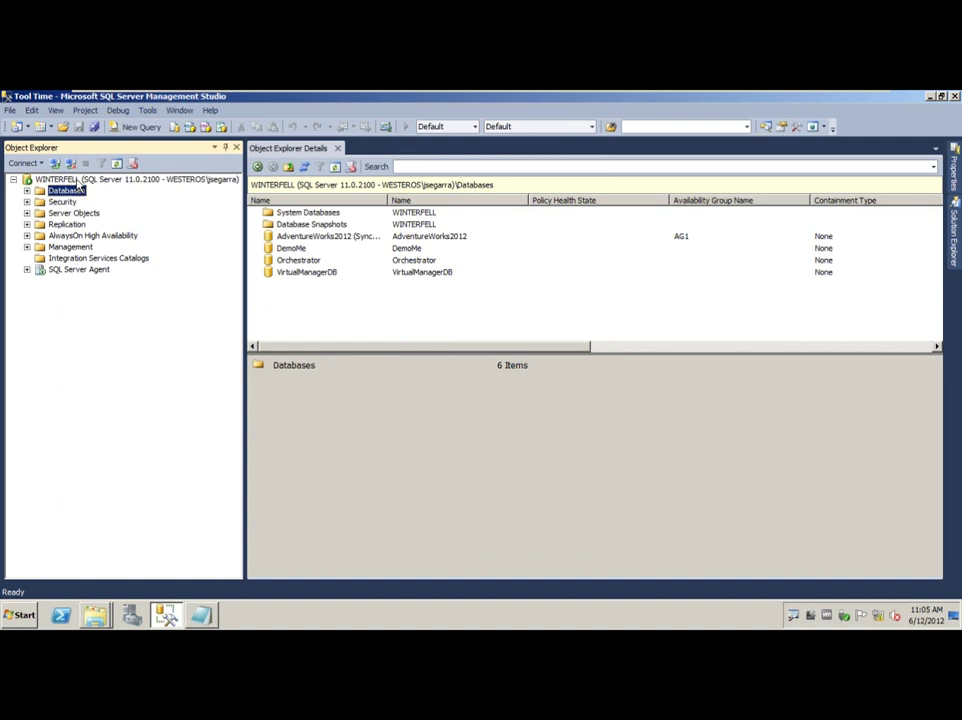
View the WINTERFELL server's details and look through its Databases folder, leaving the folder collapsed.
click(46, 181)
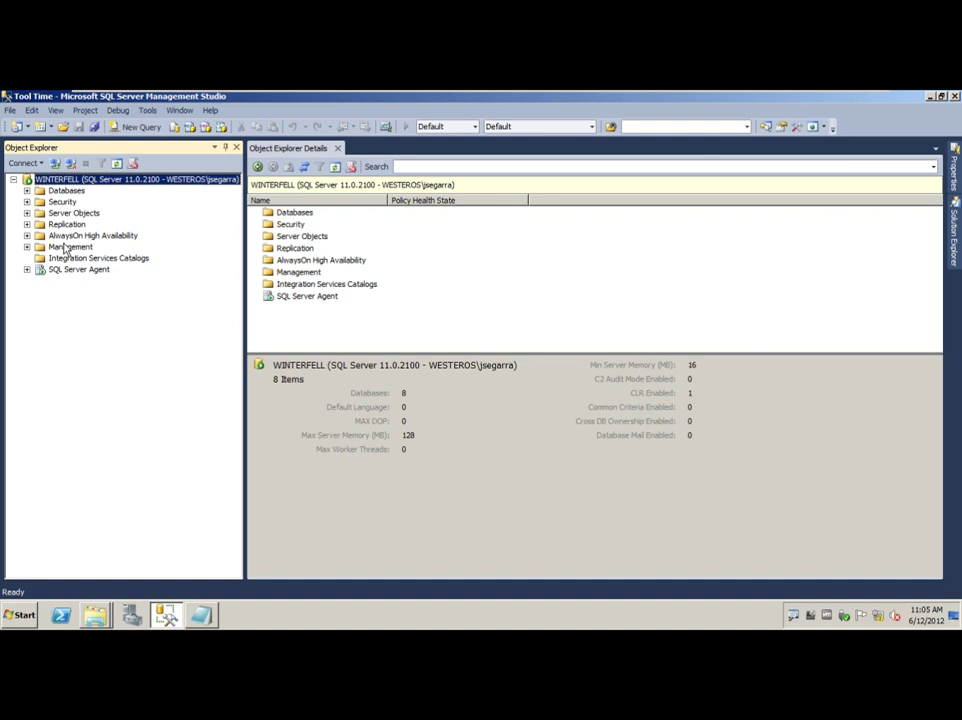
click(27, 191)
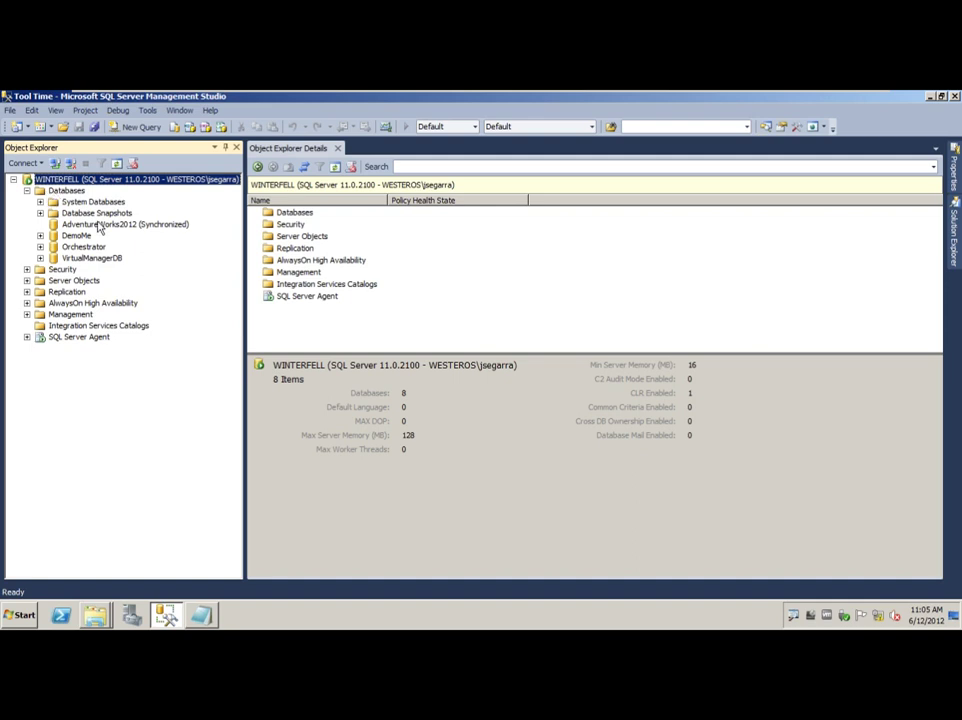
click(27, 191)
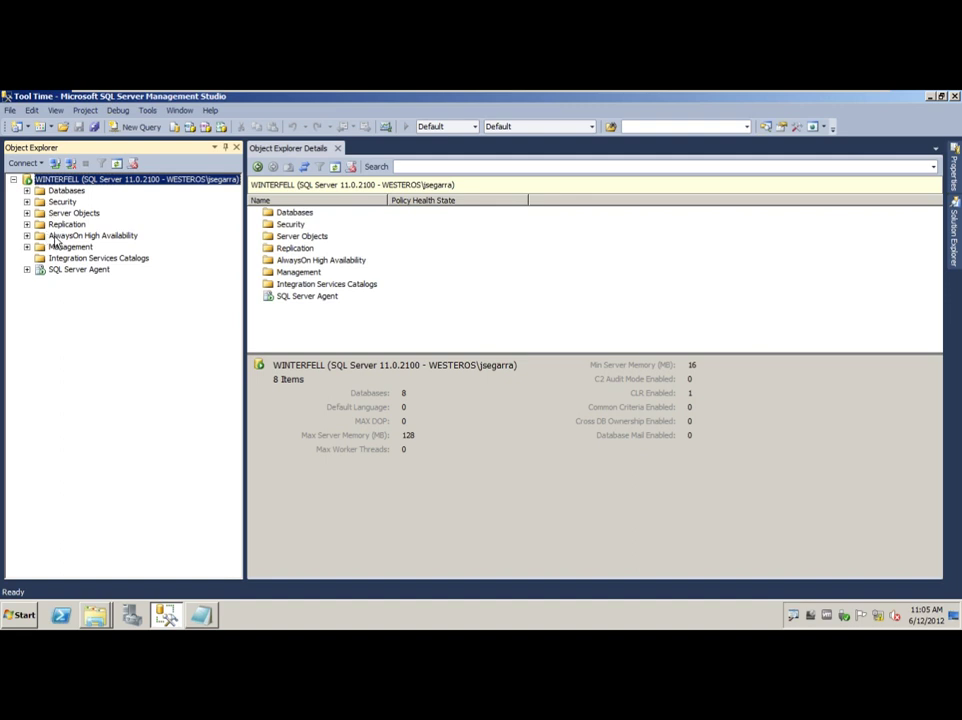
Expand AlwaysOn High Availability down to availability group AG1 and inspect its replicas, databases and listeners.
click(55, 237)
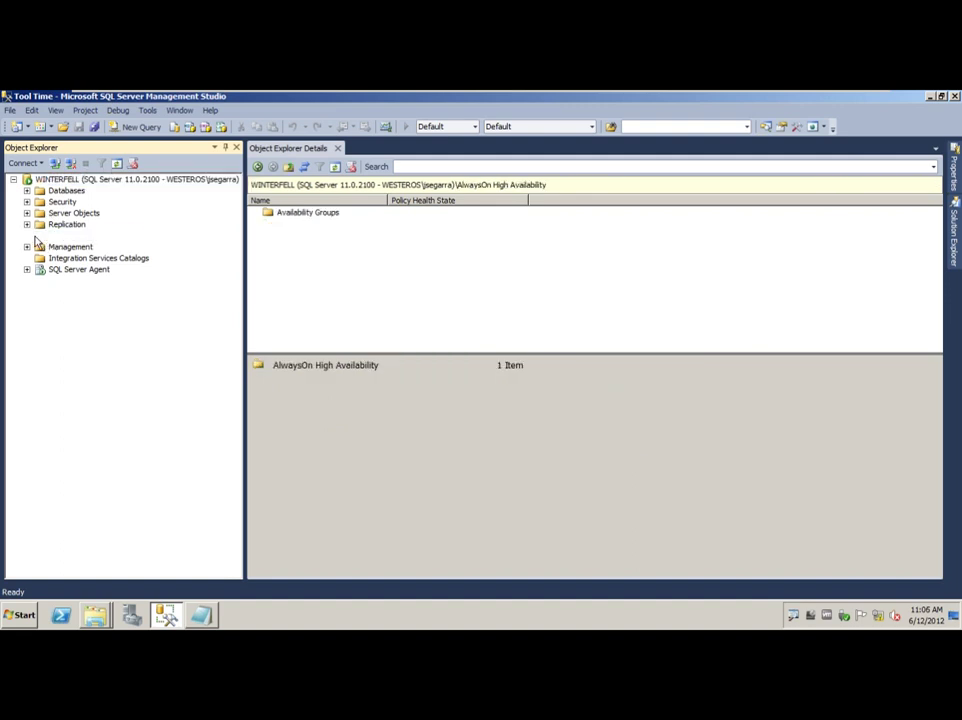
click(27, 235)
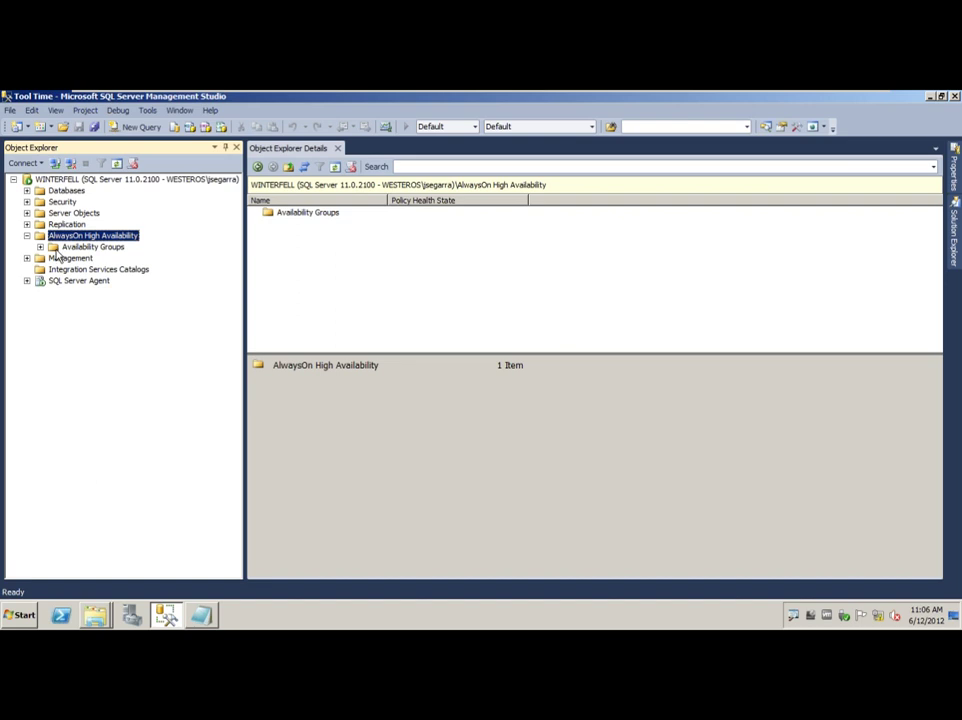
click(72, 248)
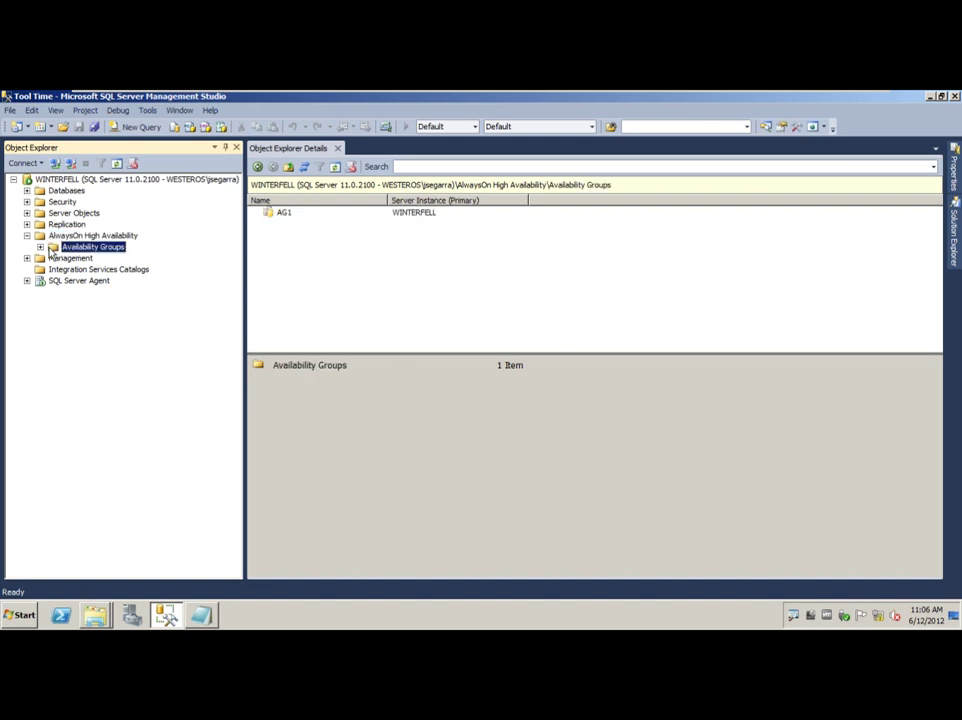
double_click(72, 249)
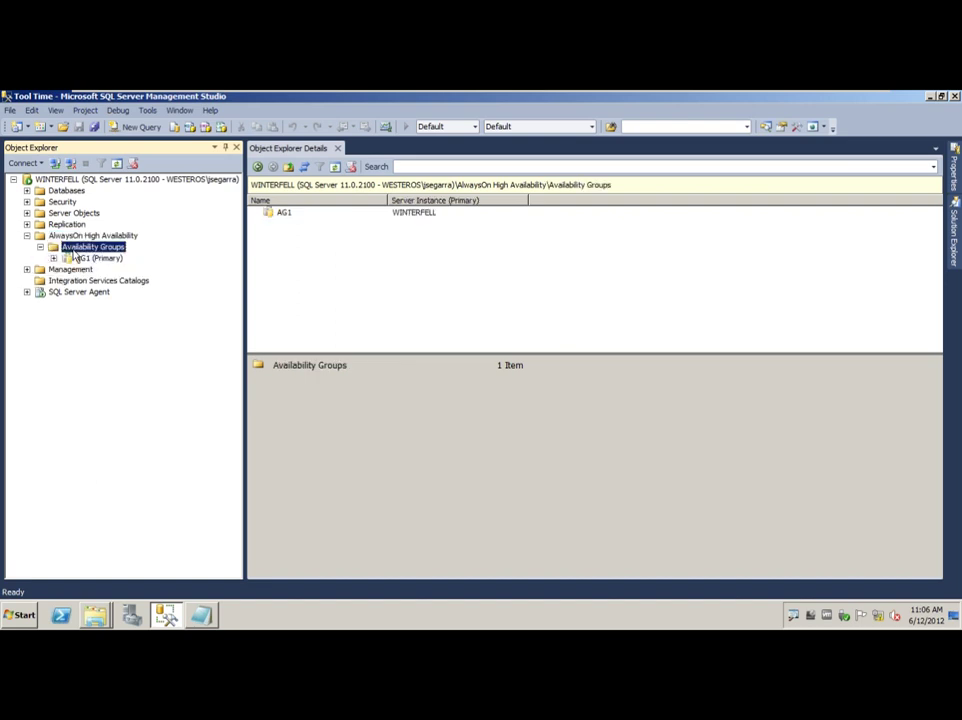
double_click(80, 258)
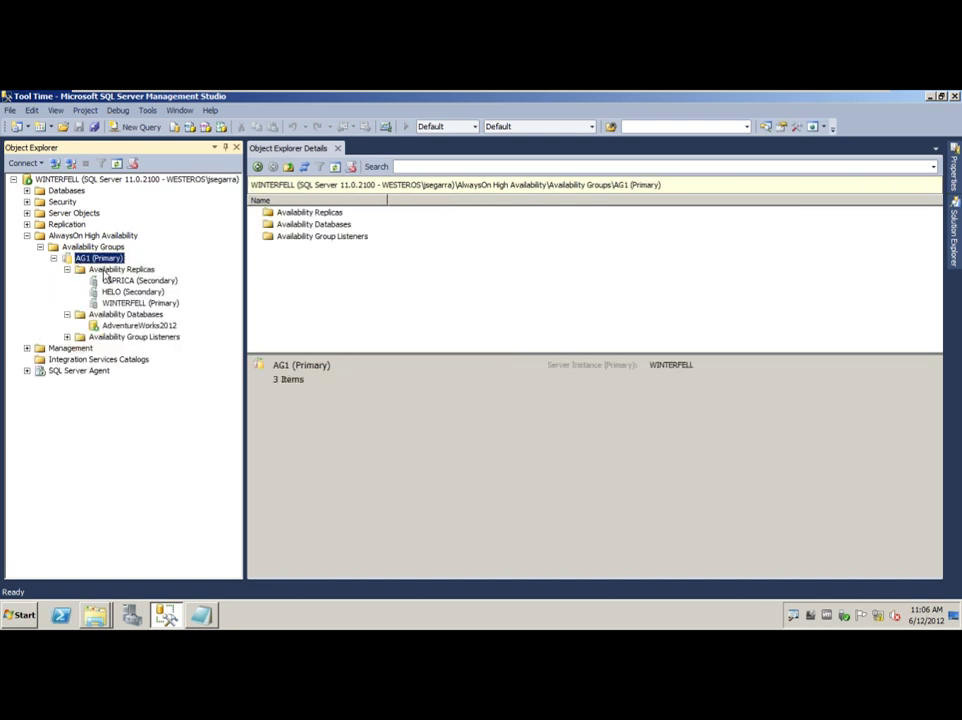
click(67, 337)
Show the AlwaysOn High Availability dashboard, review the AG1 details, and close both dashboard pages.
right_click(104, 236)
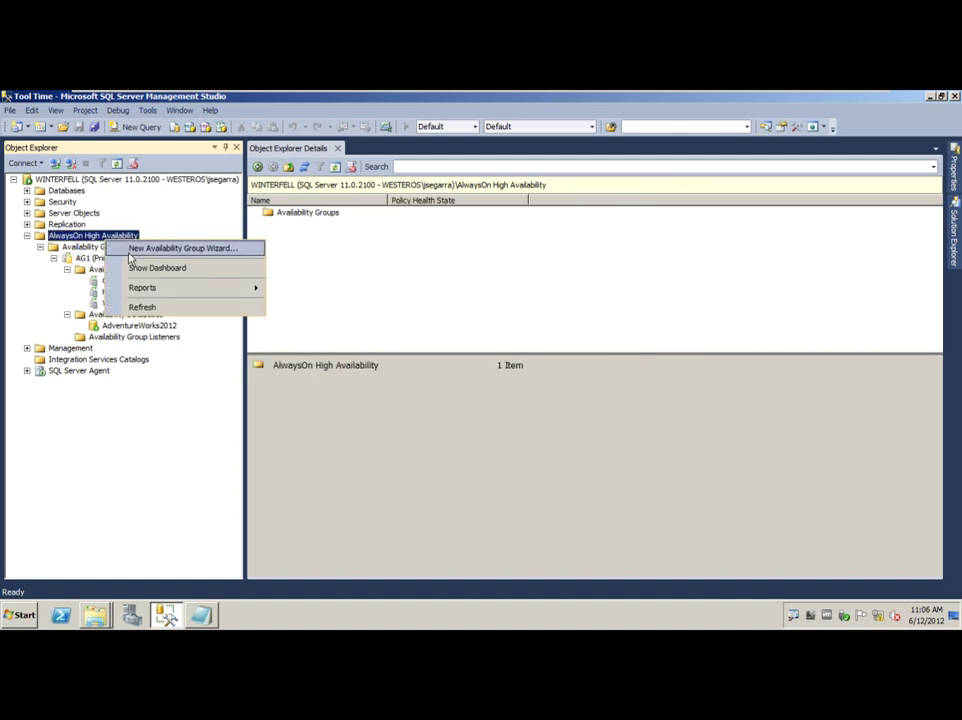
click(145, 269)
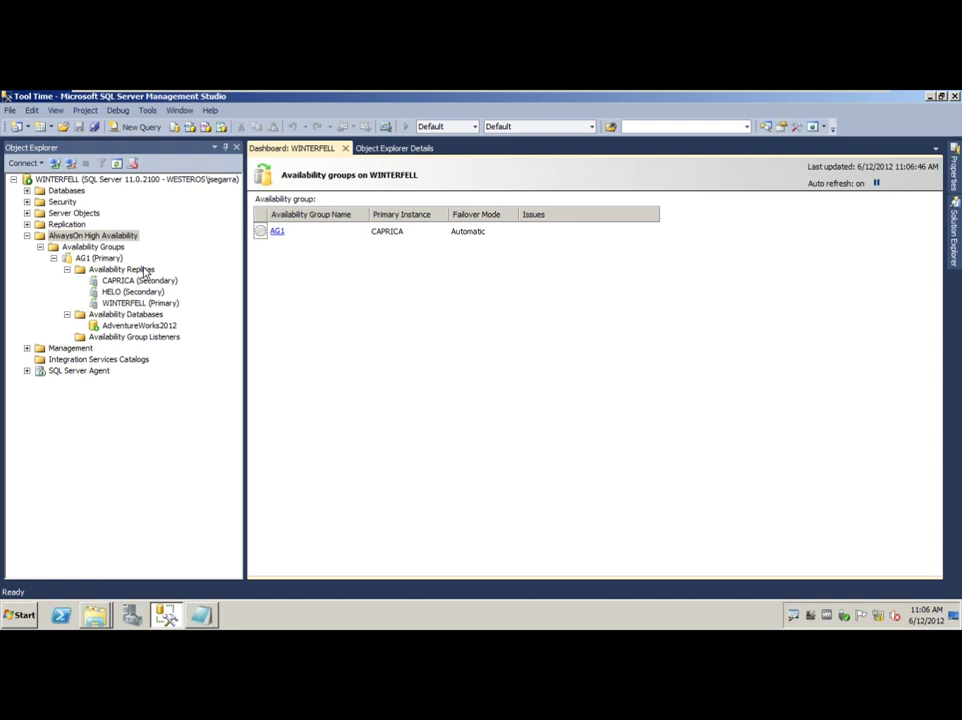
click(277, 232)
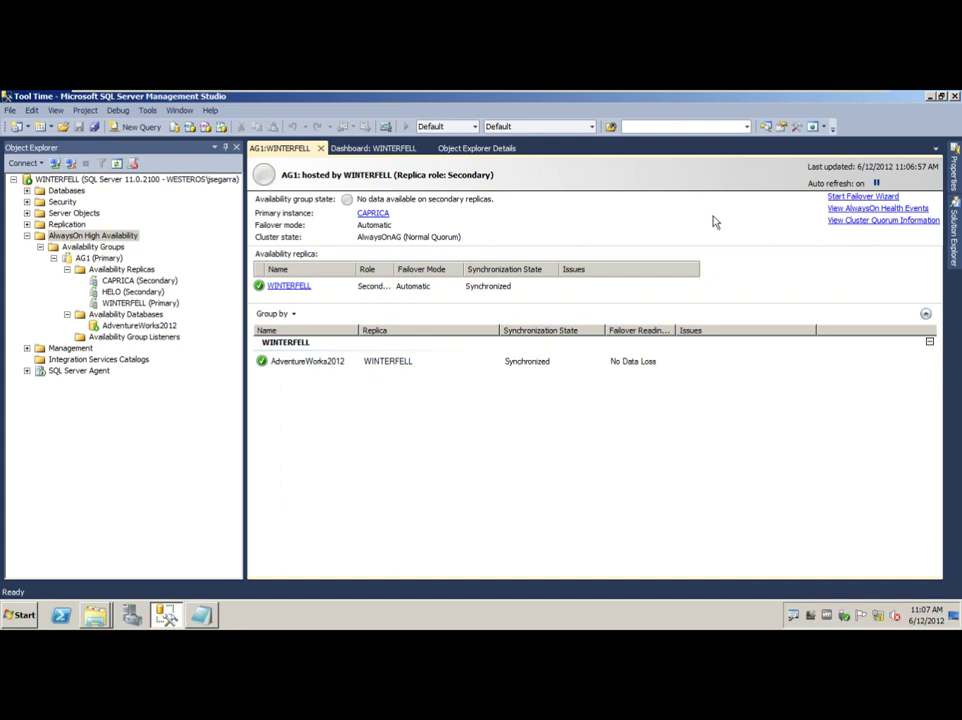
click(320, 148)
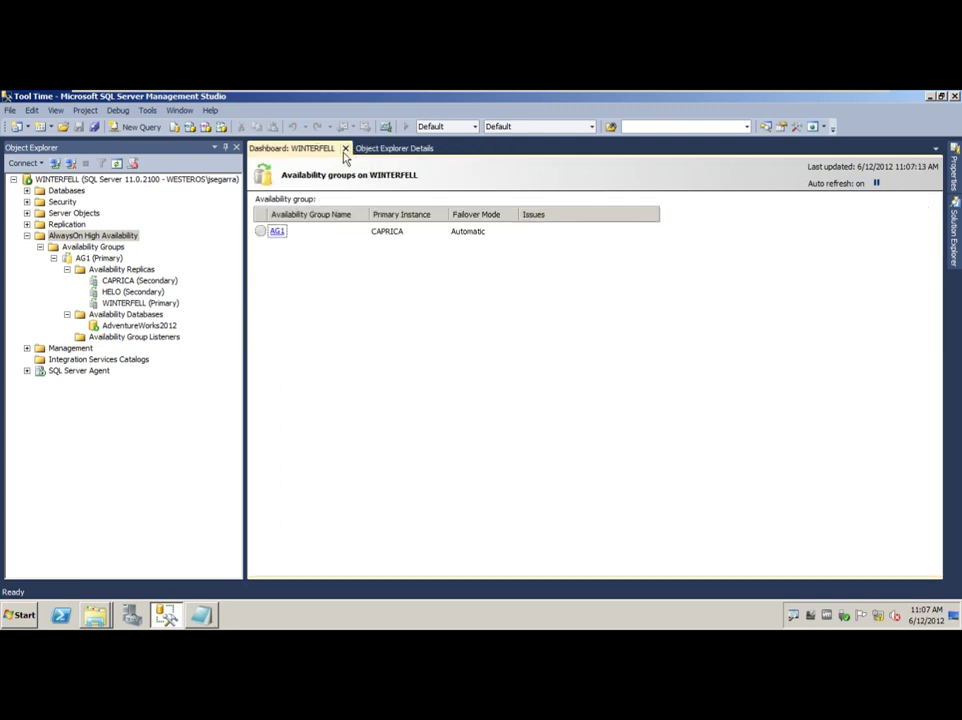
click(346, 149)
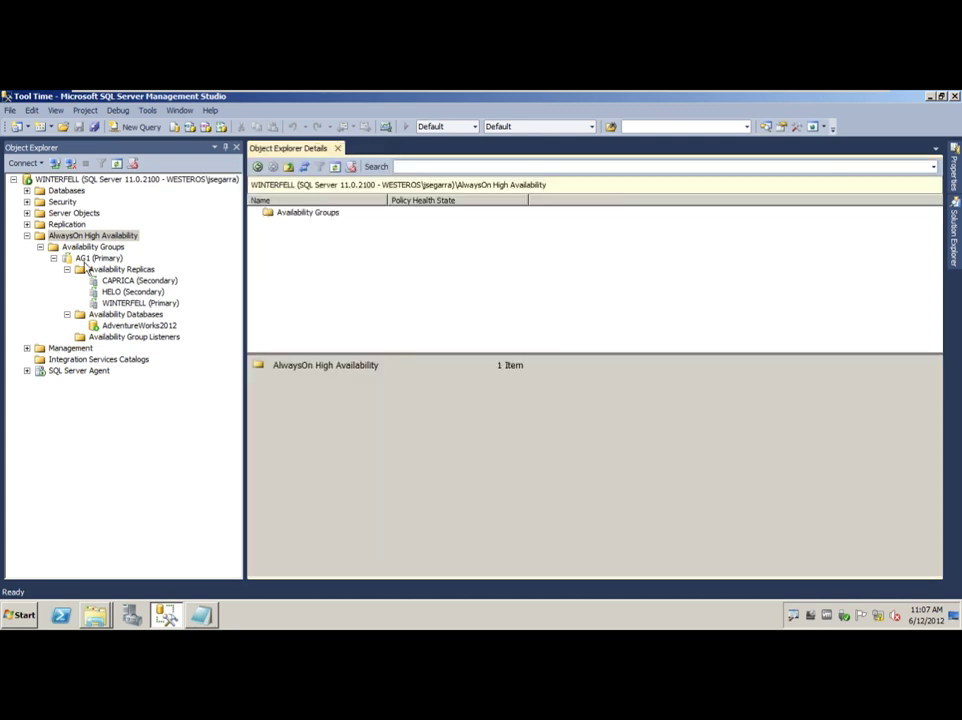
Collapse the Availability Groups and AlwaysOn High Availability folders and view the contents of Integration Services Catalogs.
click(40, 246)
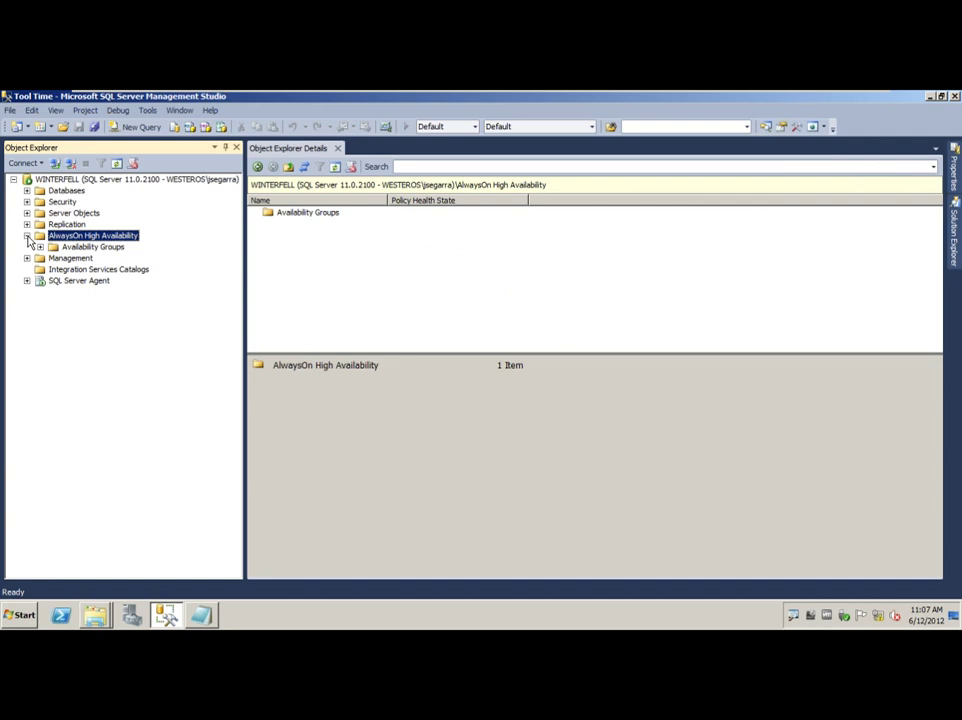
click(27, 236)
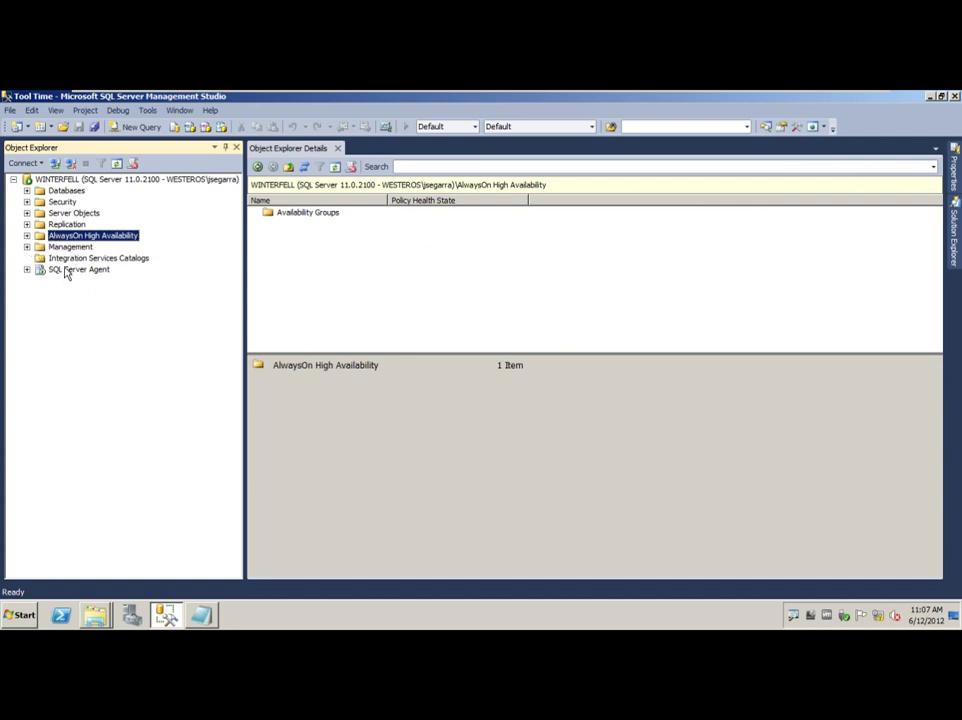
click(67, 258)
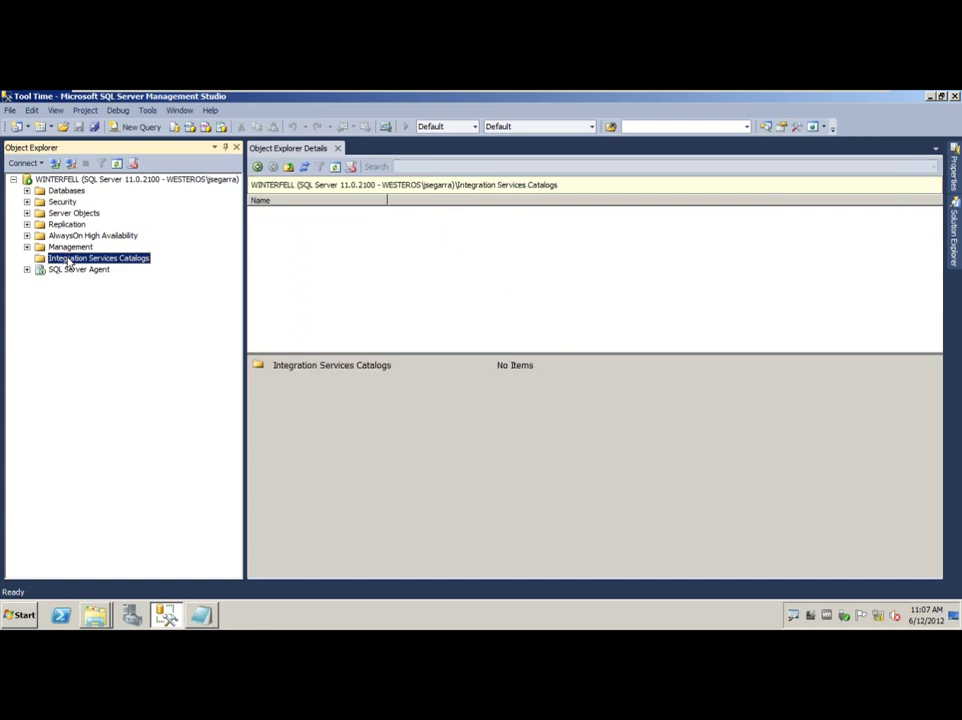
Switch from the WINTERFELL virtual machine to the host's SQL Server Management Studio, collapse Management, and expand Integration Services Catalogs.
mouse_move(733, 97)
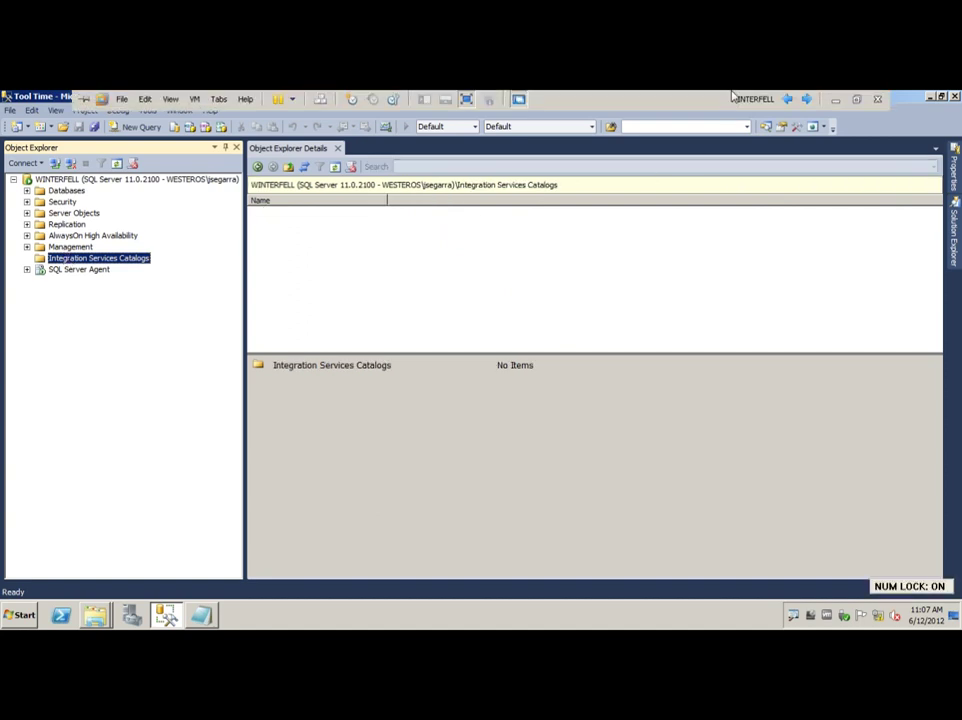
click(835, 100)
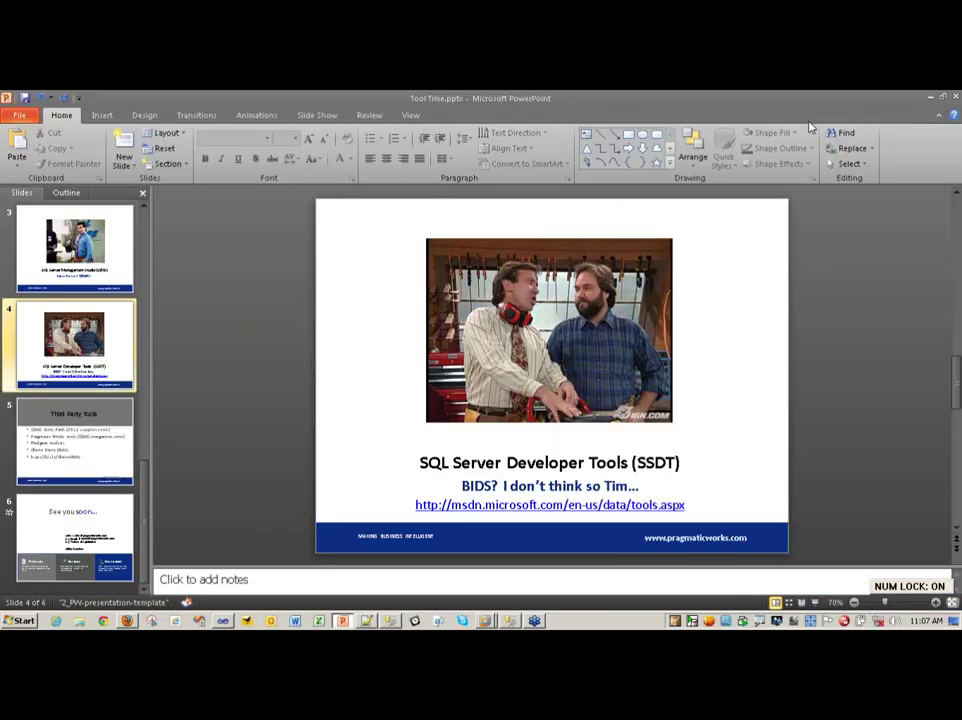
click(390, 621)
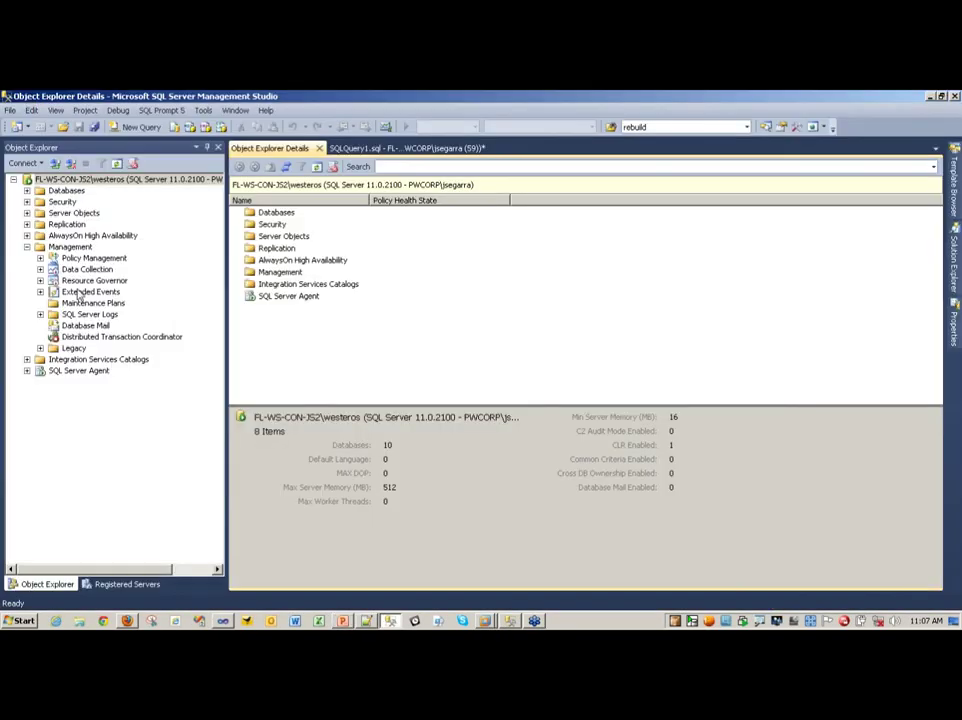
click(27, 247)
double_click(72, 258)
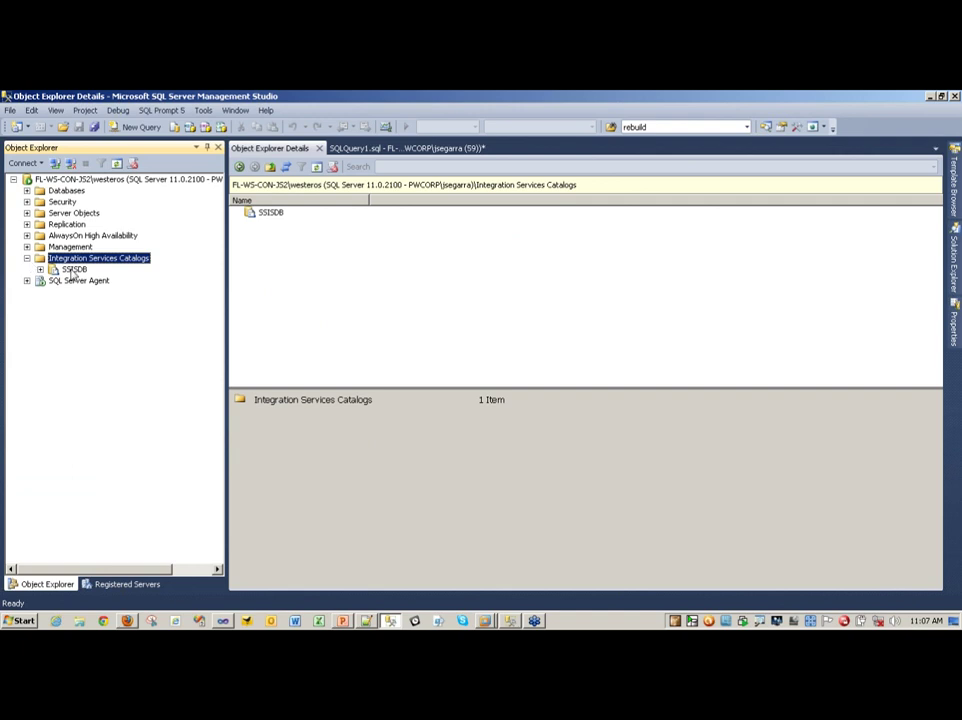
Examine the SSISDB catalog's contents and the commands available for the Integration Services Catalogs folder.
click(72, 270)
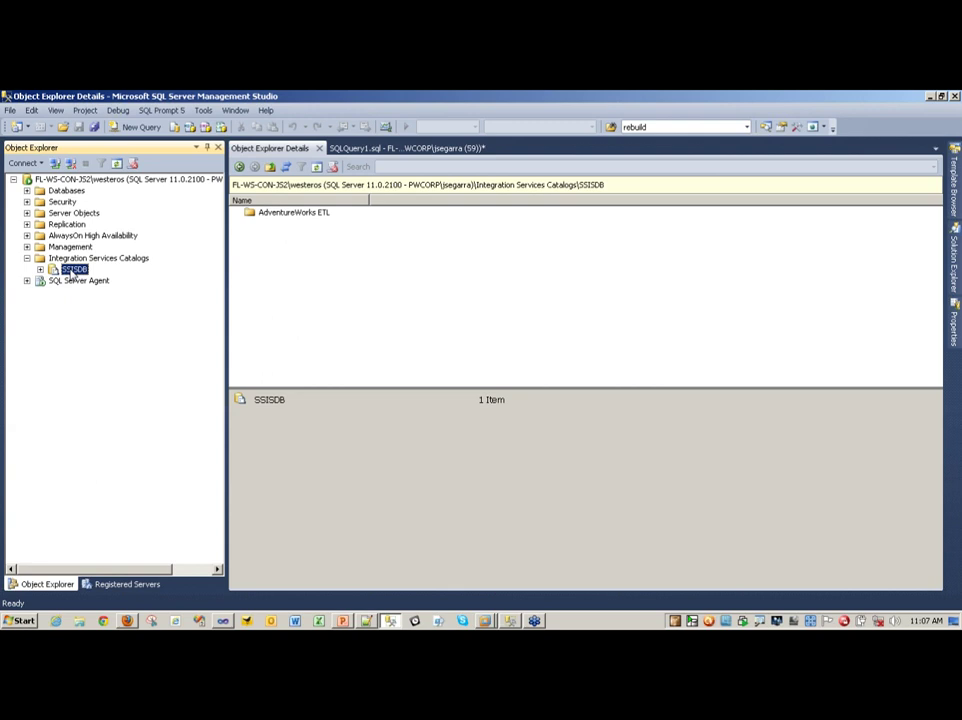
double_click(62, 272)
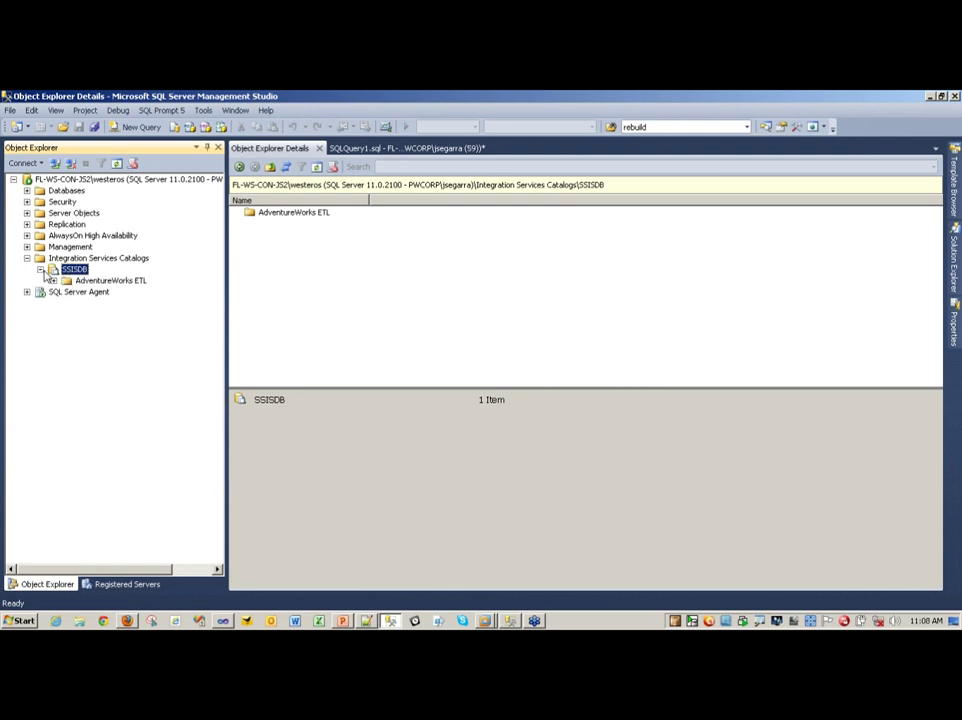
click(40, 269)
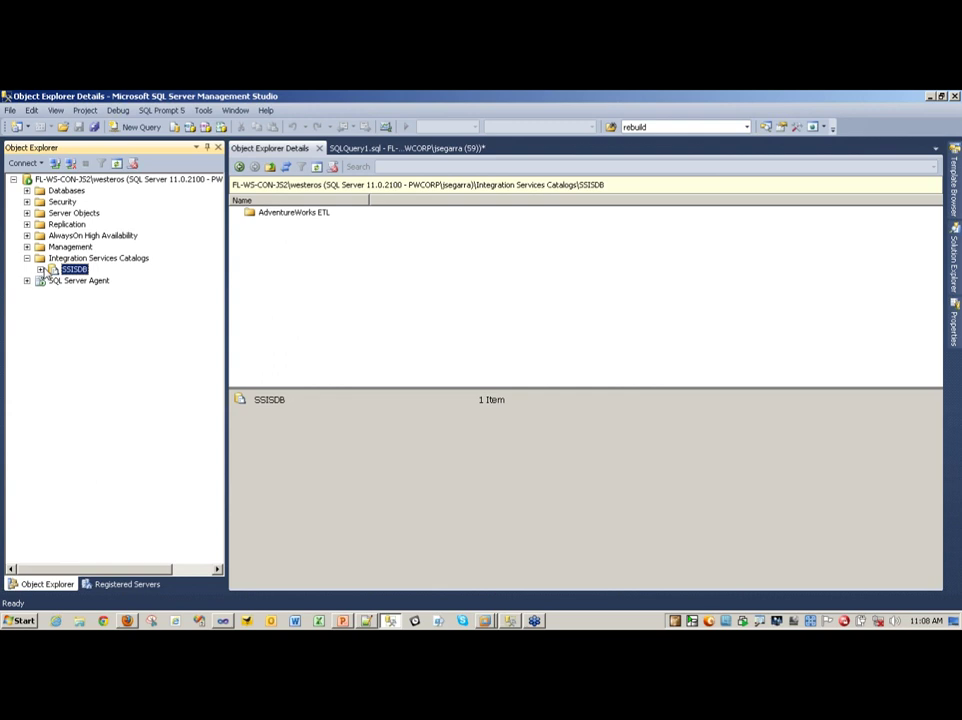
right_click(62, 260)
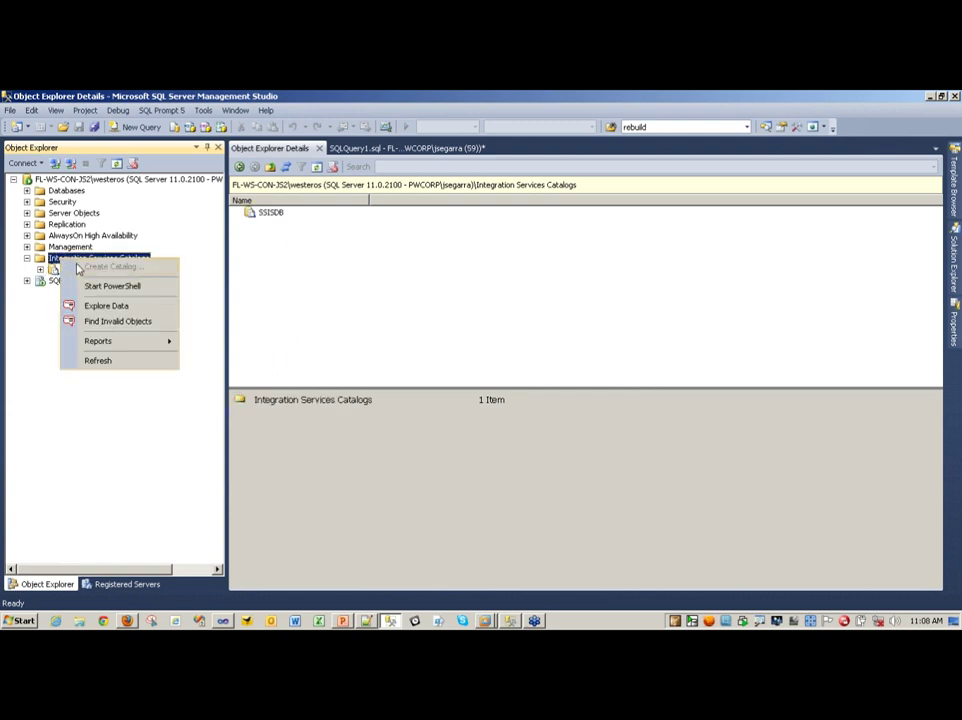
click(192, 247)
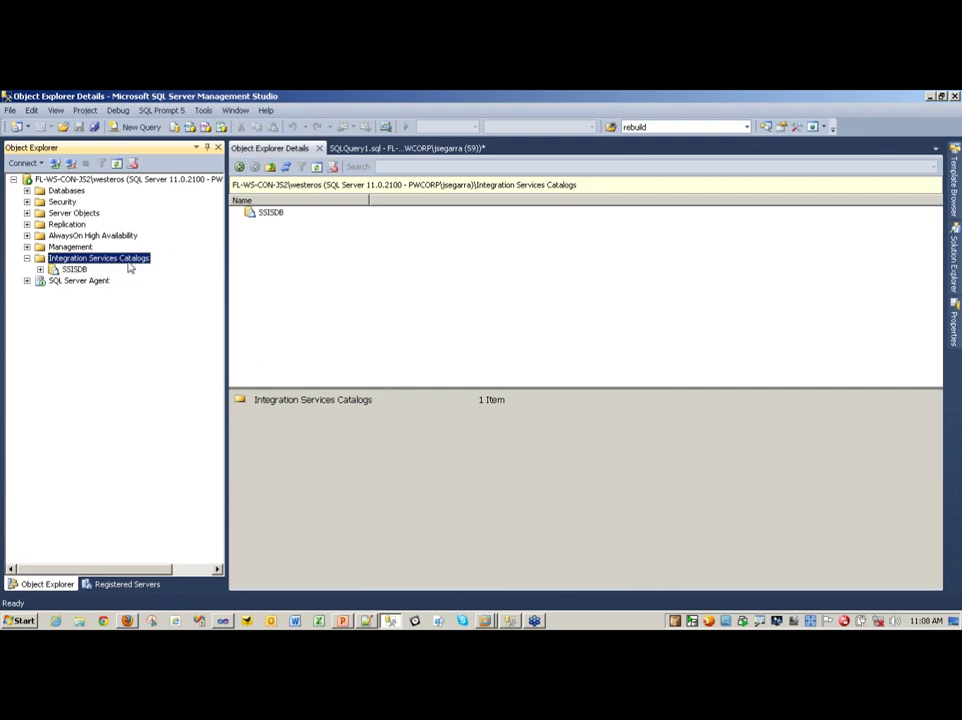
click(75, 270)
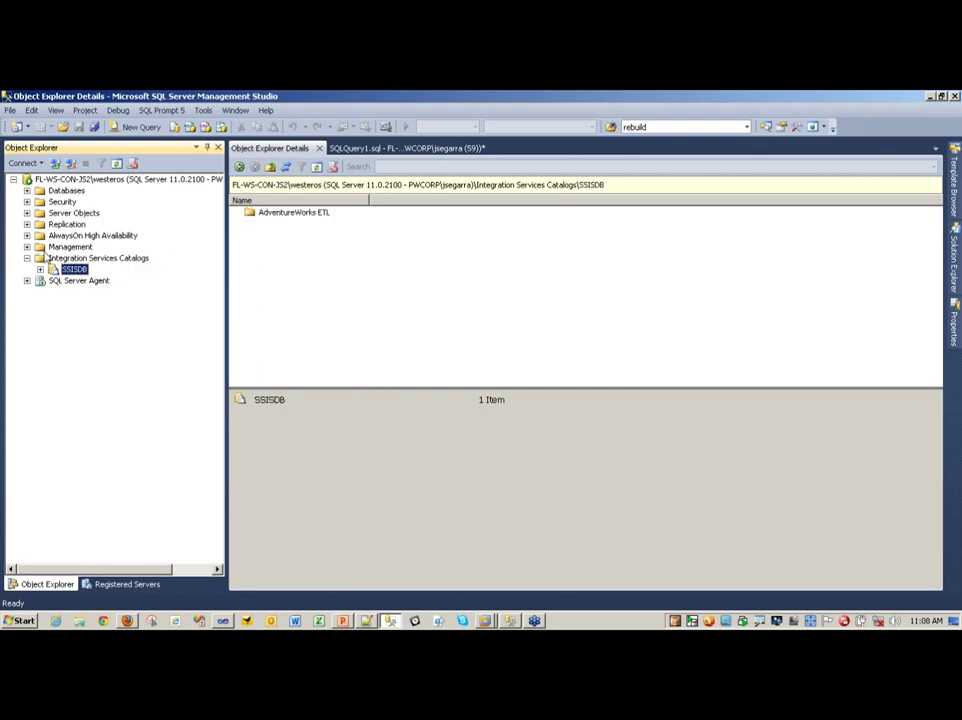
View the details of the SSISDB database within the Databases folder, and collapse the folder again.
click(27, 190)
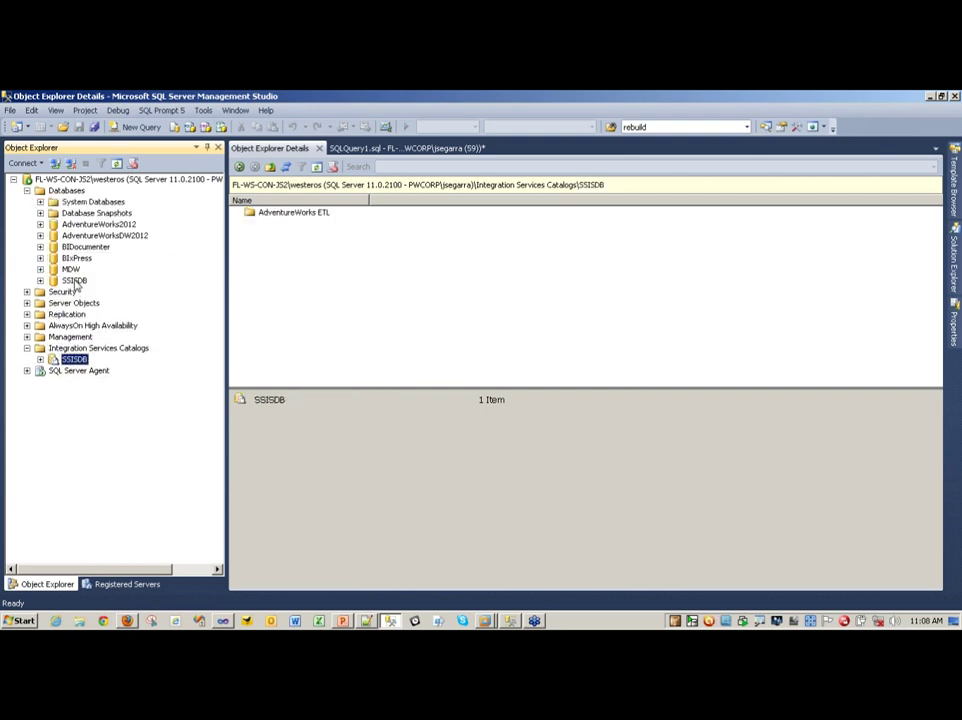
click(80, 281)
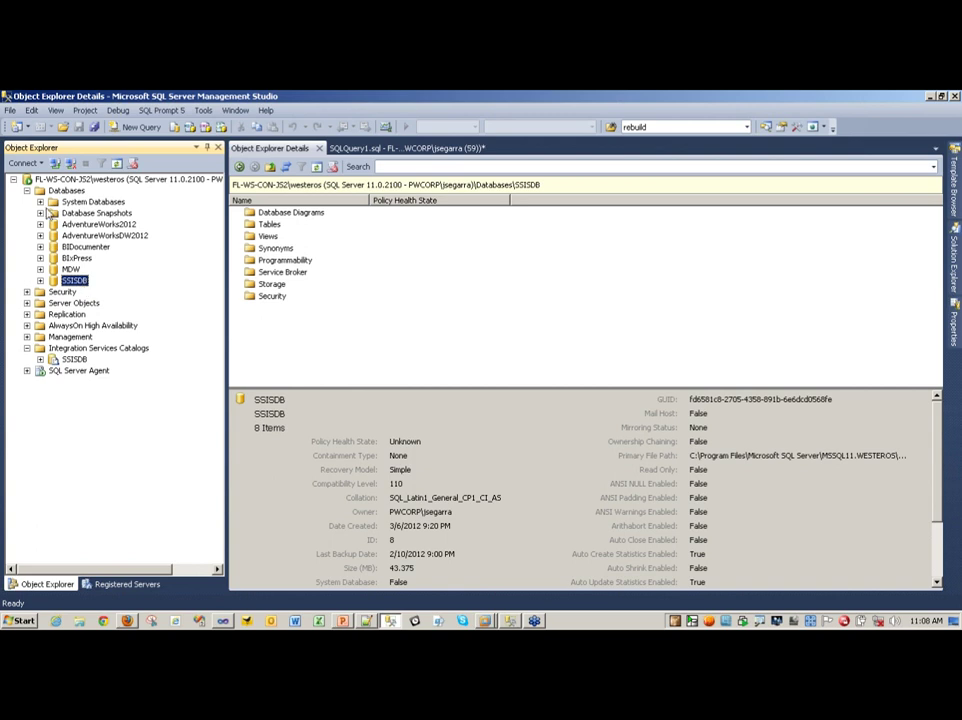
click(27, 190)
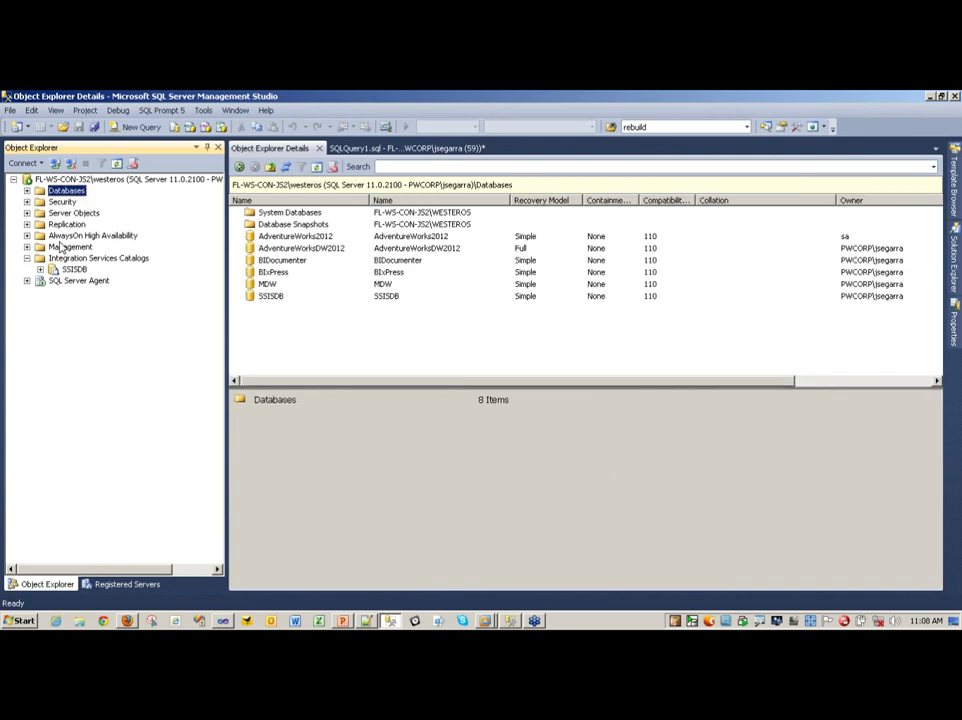
Expand the SSISDB catalog, review its available commands without running any, and select the AdventureWorks ETL folder.
click(40, 269)
click(74, 269)
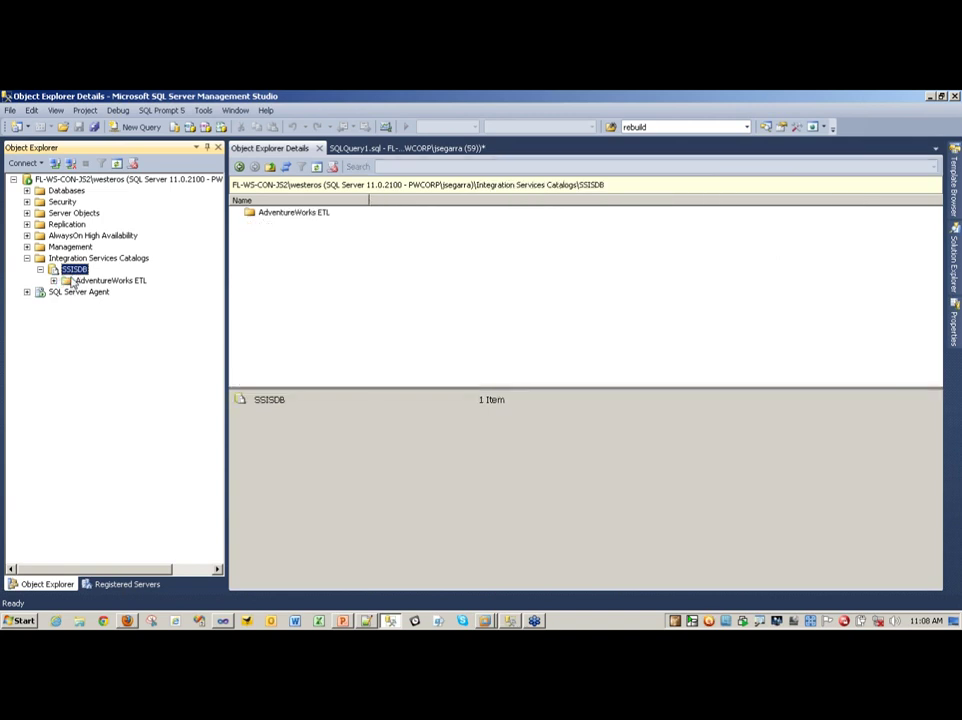
right_click(74, 269)
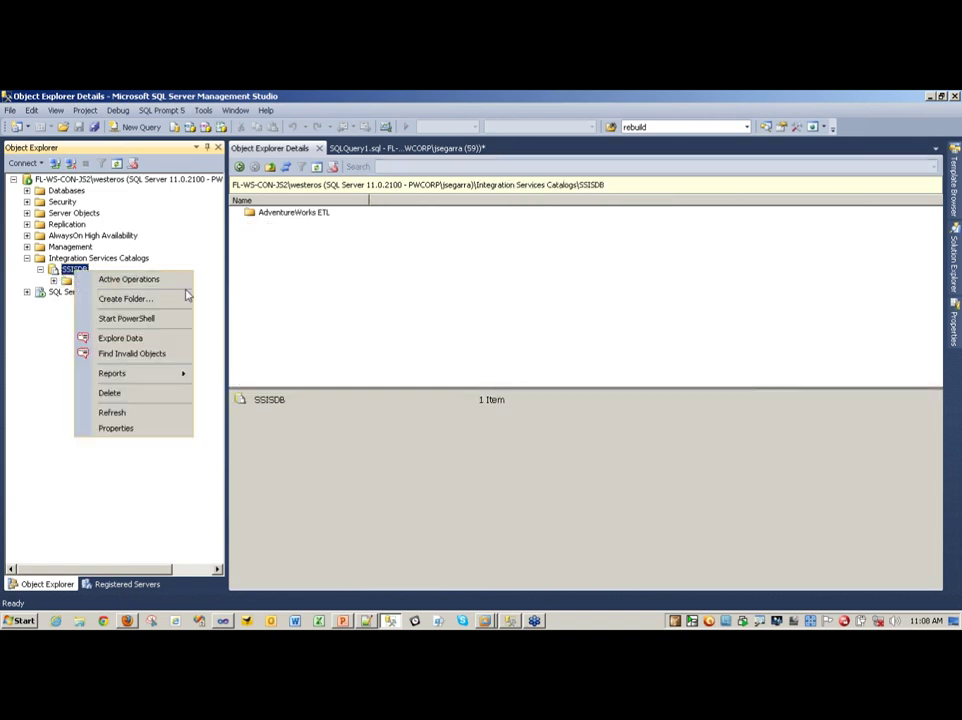
key(Escape)
click(72, 280)
right_click(72, 270)
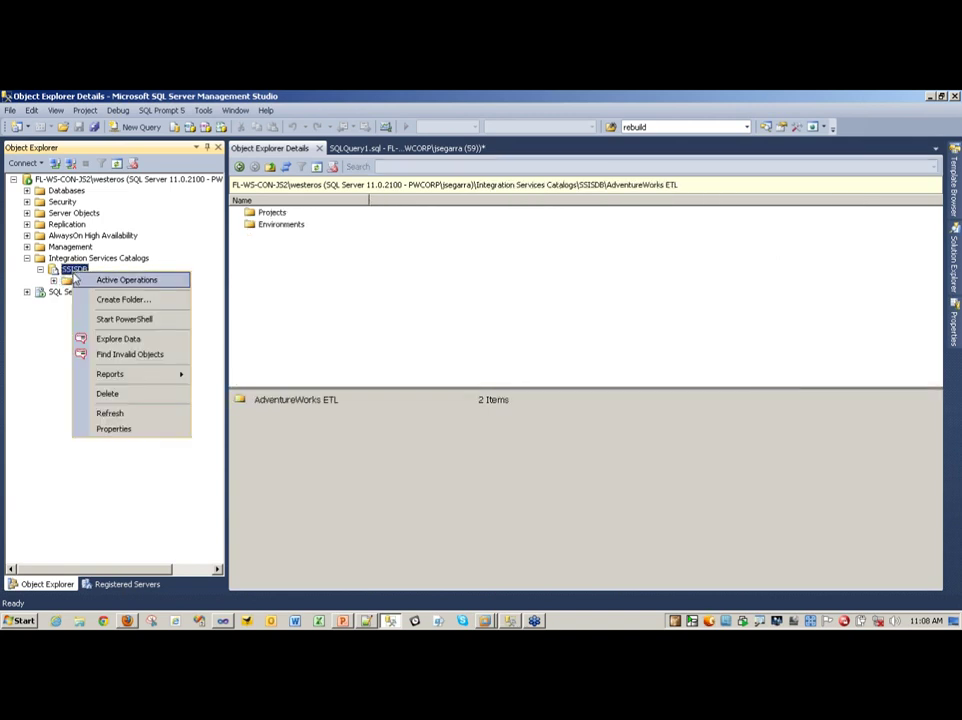
key(Escape)
click(97, 280)
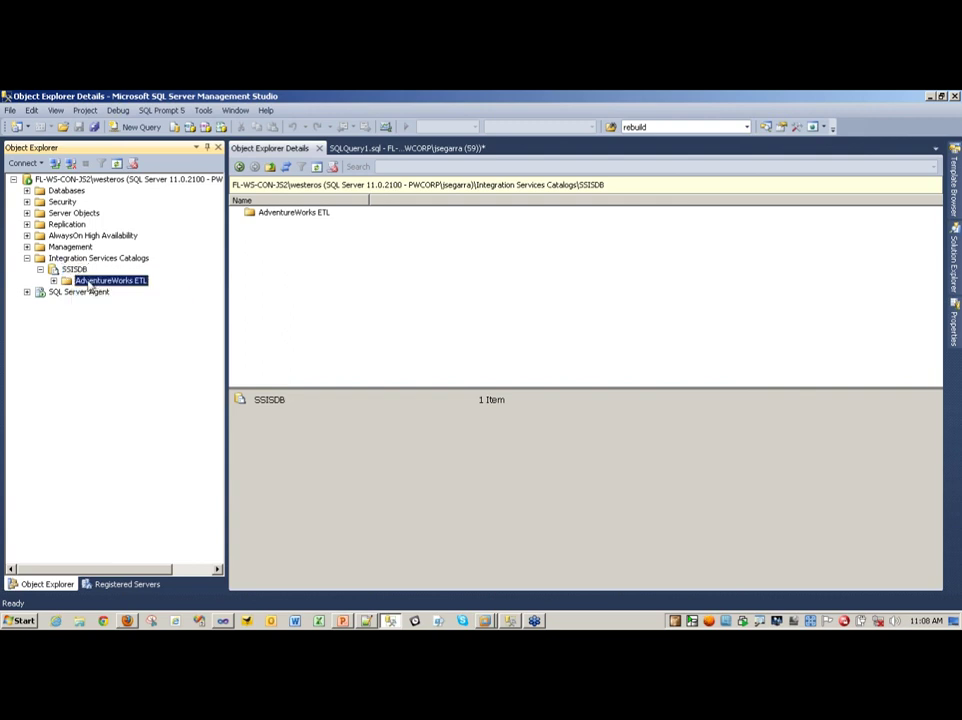
Examine the AdventureWorks ETL folder's Projects commands and its Environments without running anything, and collapse the folder again.
click(53, 280)
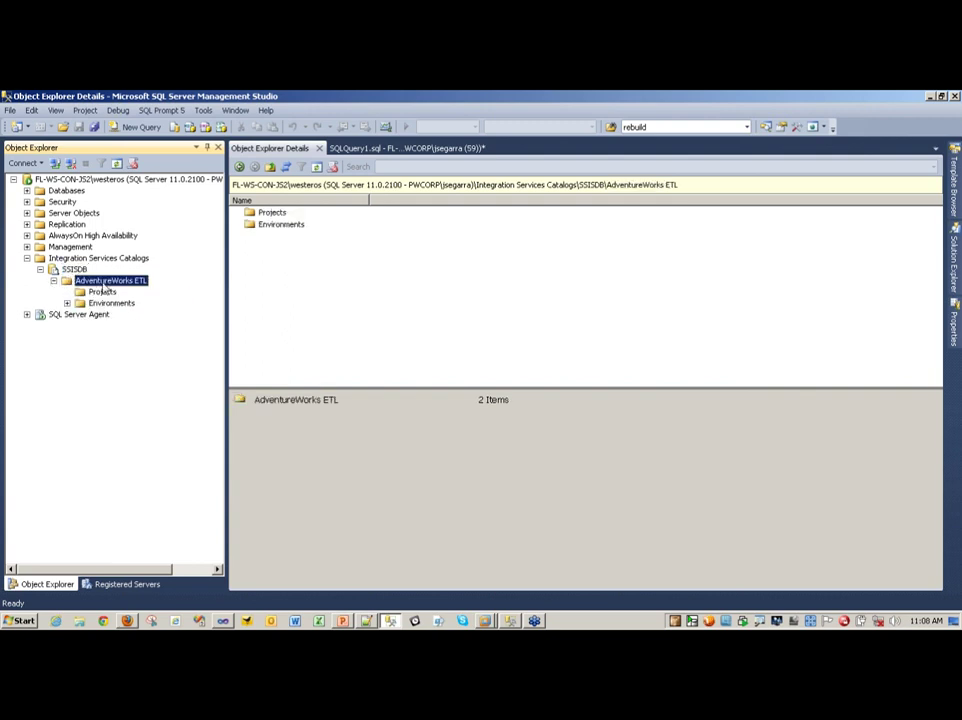
click(100, 291)
right_click(99, 293)
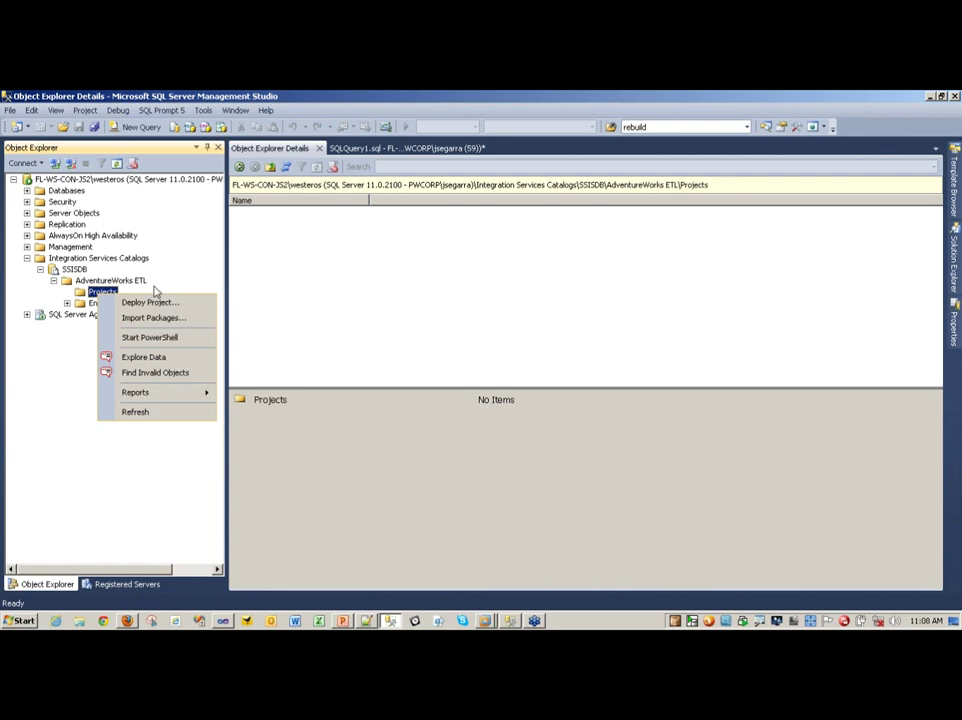
key(Escape)
click(105, 303)
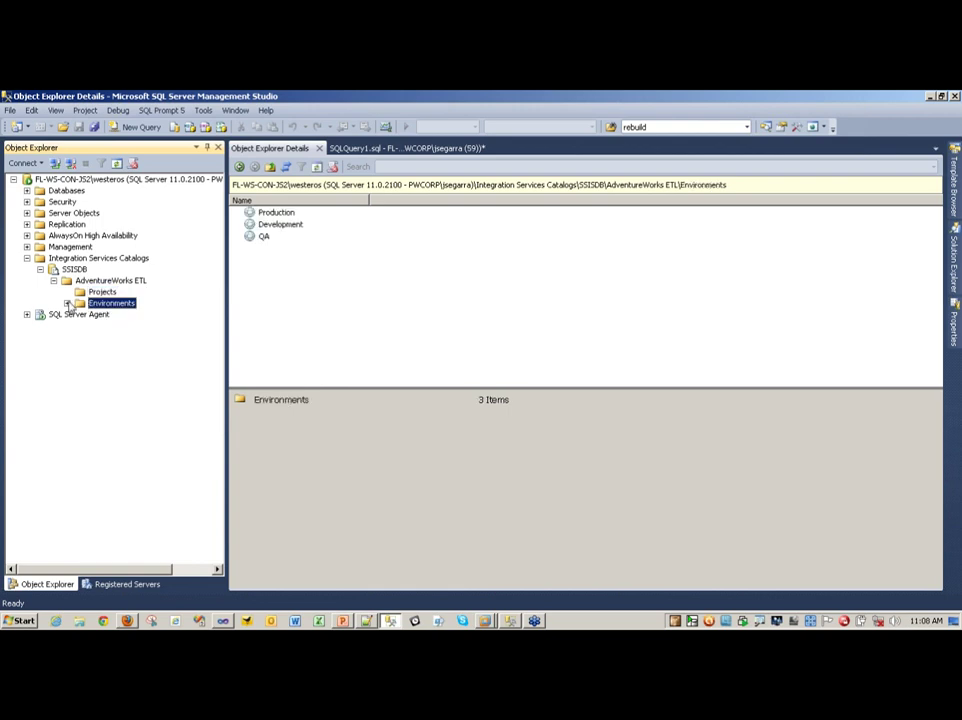
double_click(106, 304)
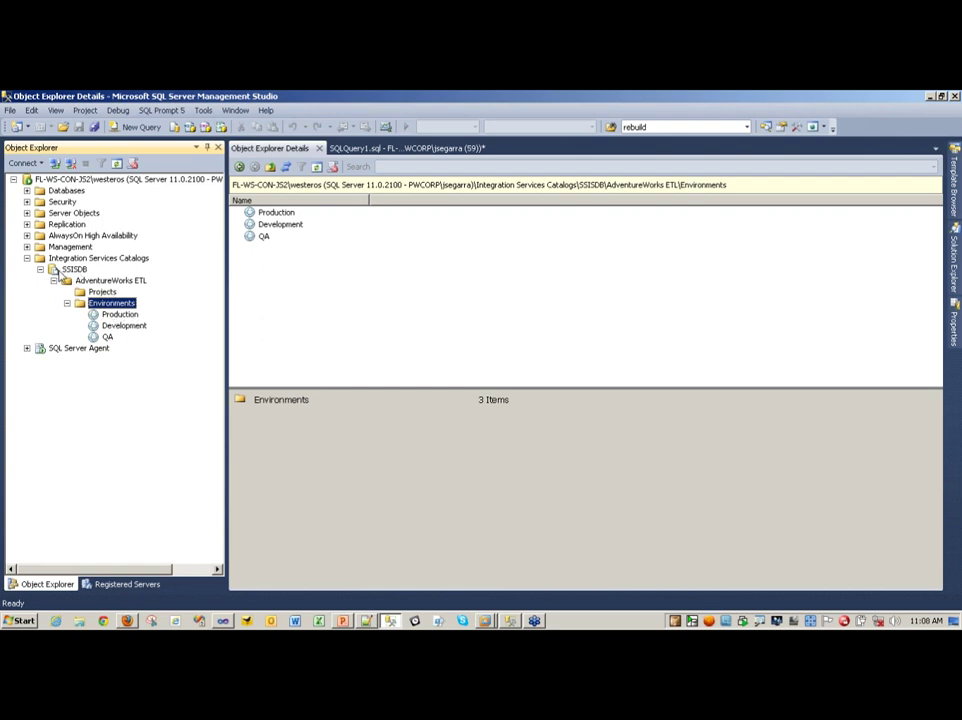
click(67, 304)
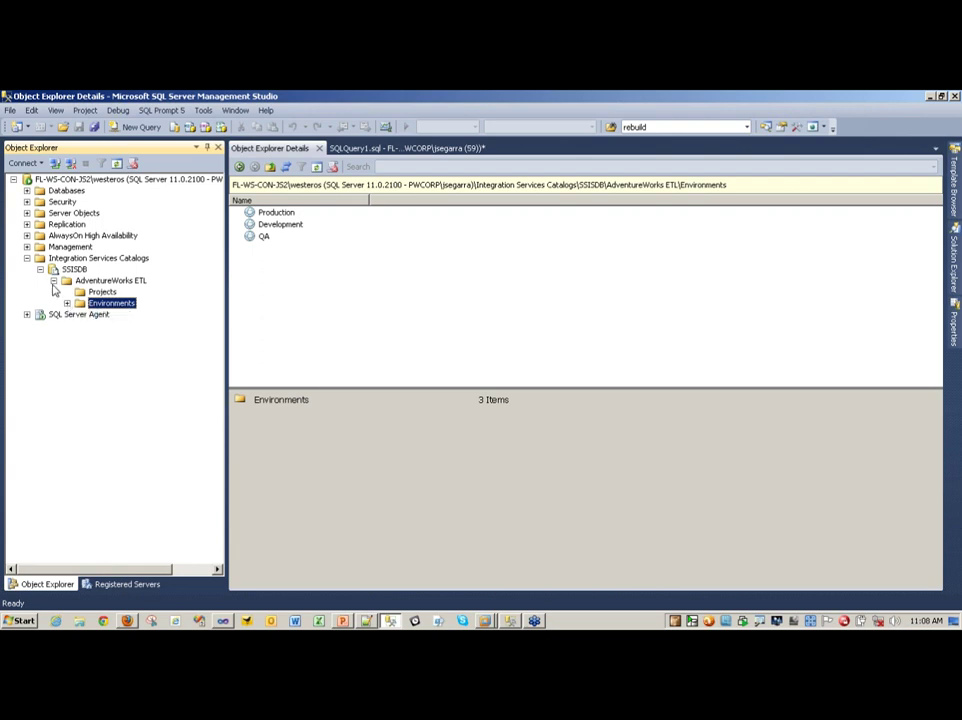
click(54, 281)
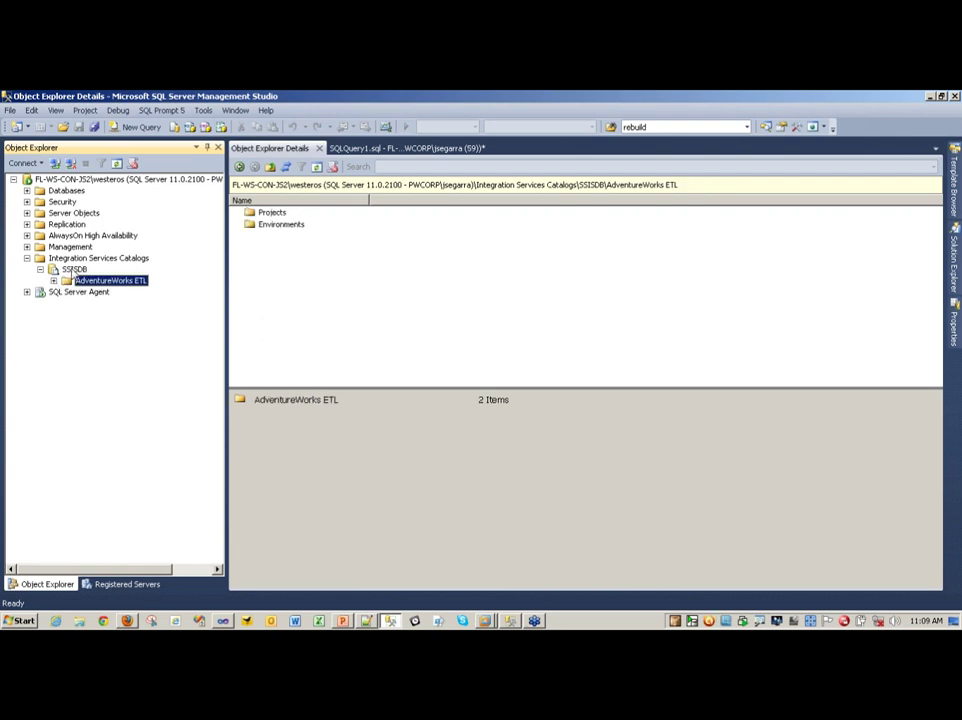
Check and refresh the SSISDB catalog's Active Operations list, close it, and collapse Integration Services Catalogs.
right_click(78, 258)
right_click(74, 270)
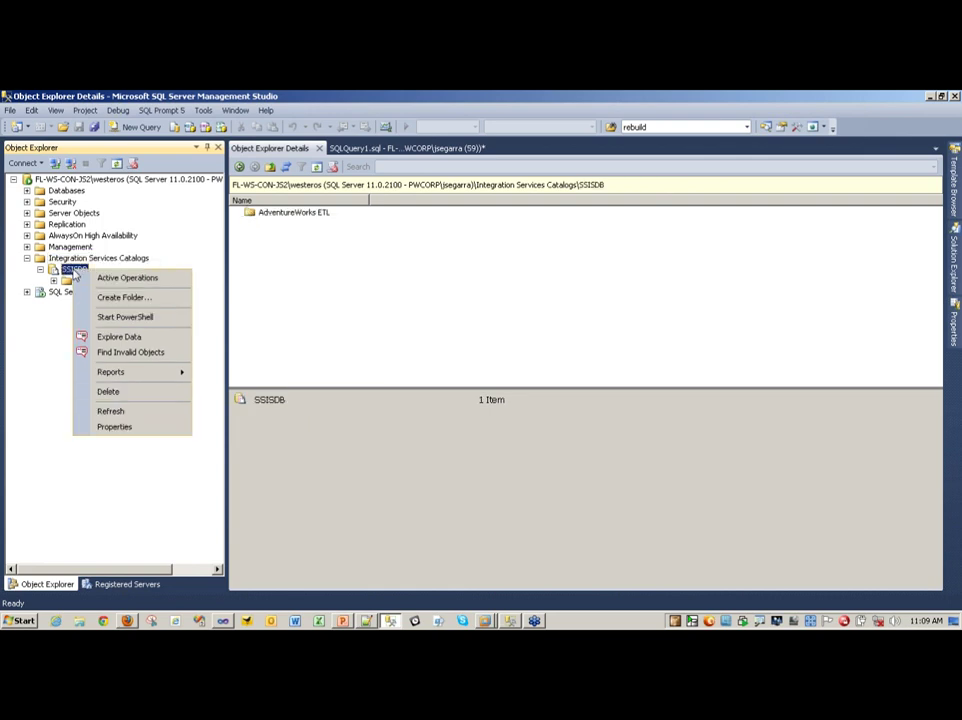
click(130, 281)
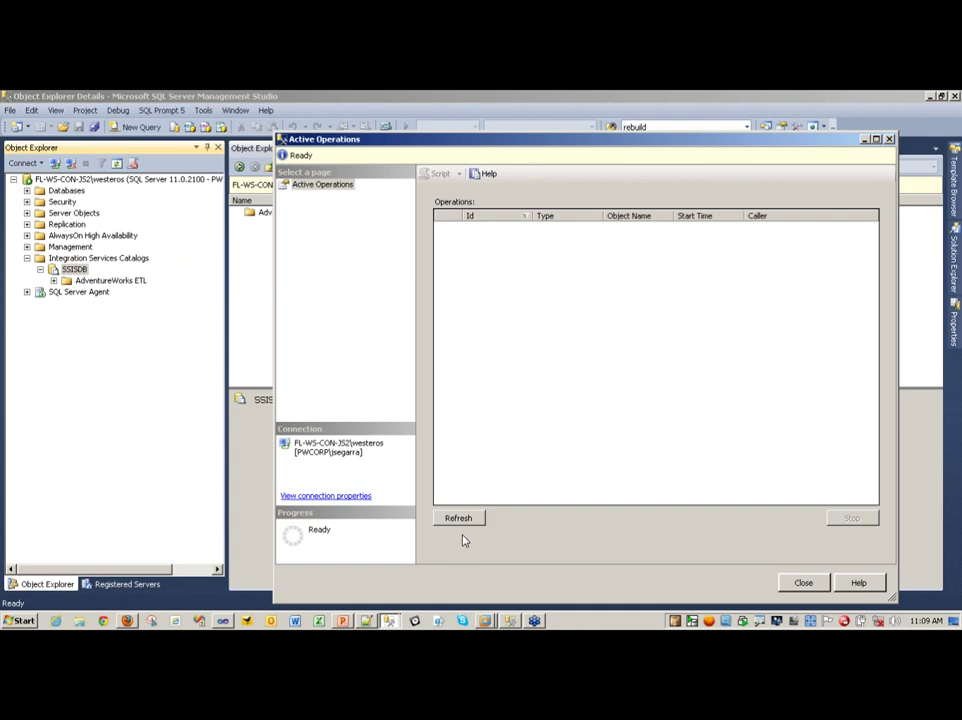
click(460, 518)
click(803, 582)
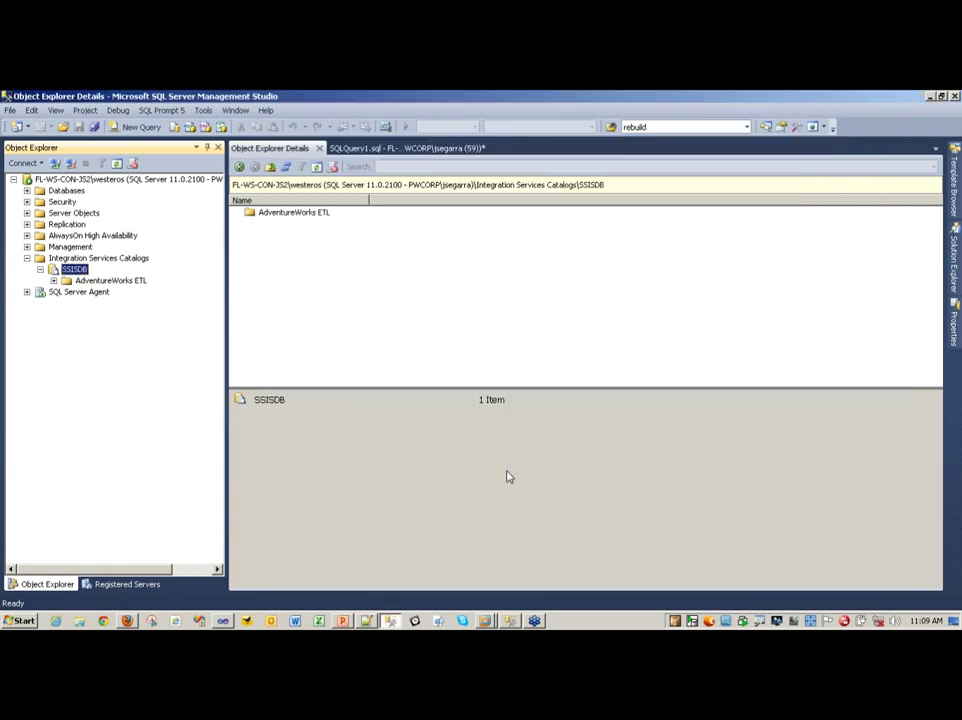
click(40, 269)
click(27, 258)
Examine the tables of the SSISDB database within the Databases folder, and collapse the folder again.
click(27, 190)
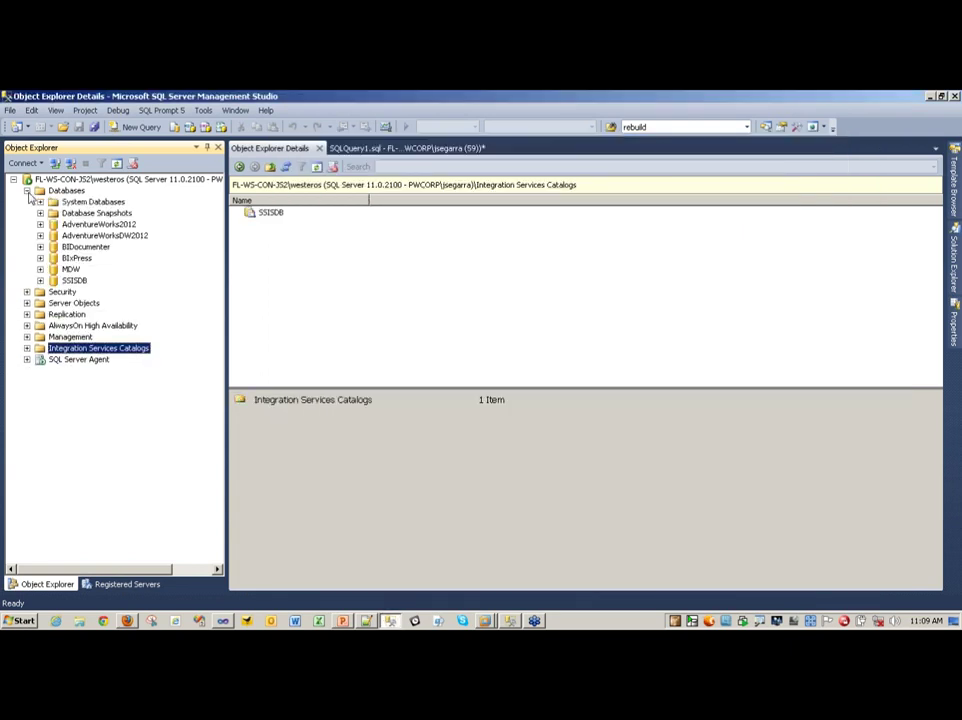
click(40, 280)
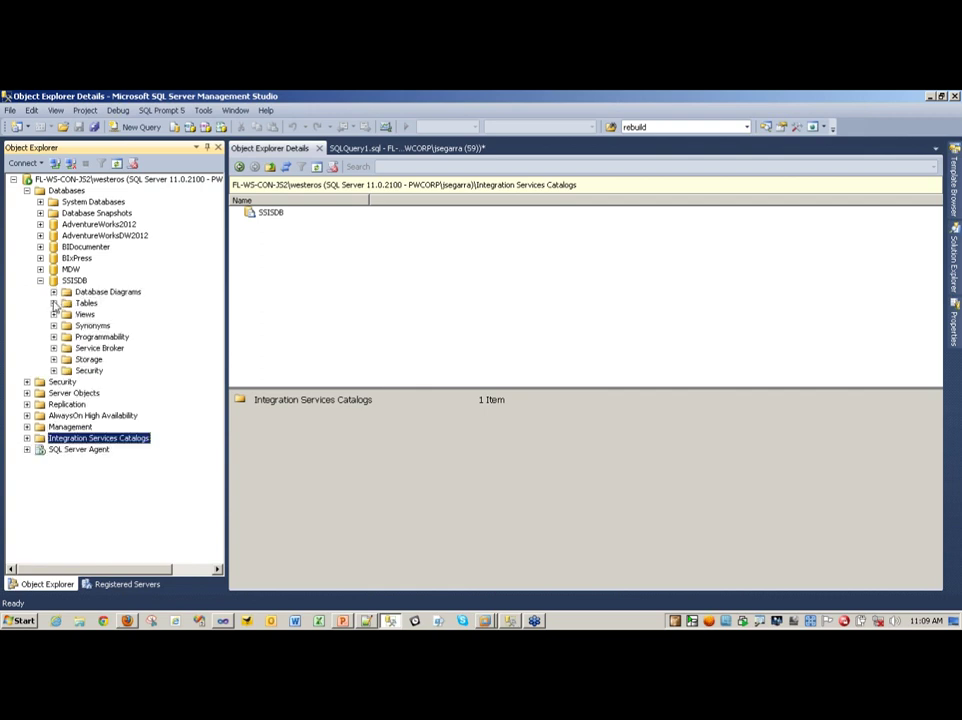
click(54, 303)
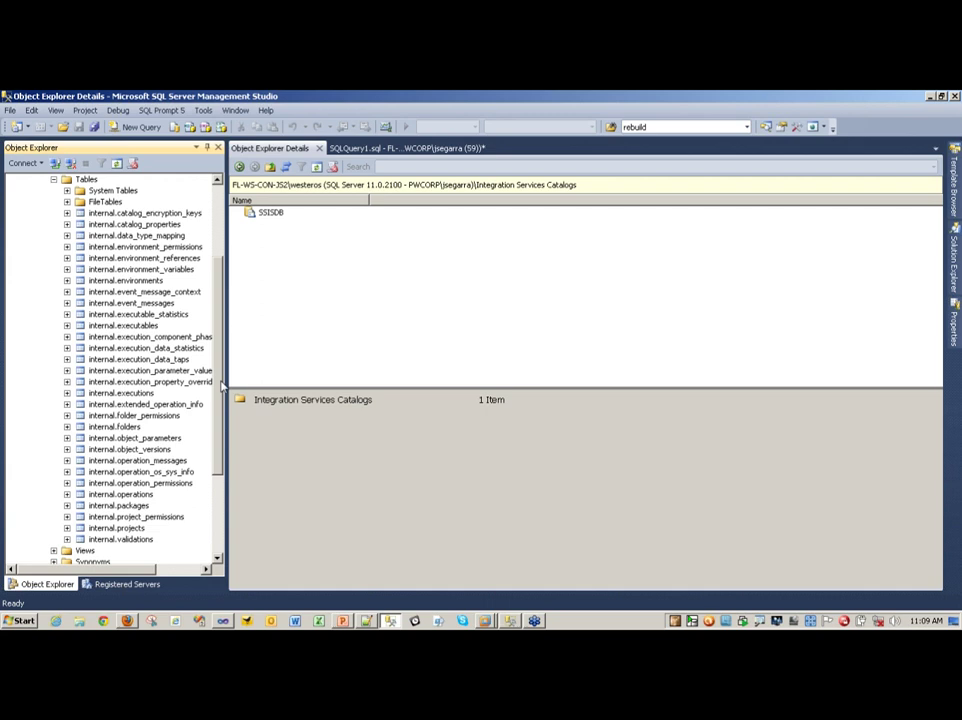
scroll(189, 337, up, 2)
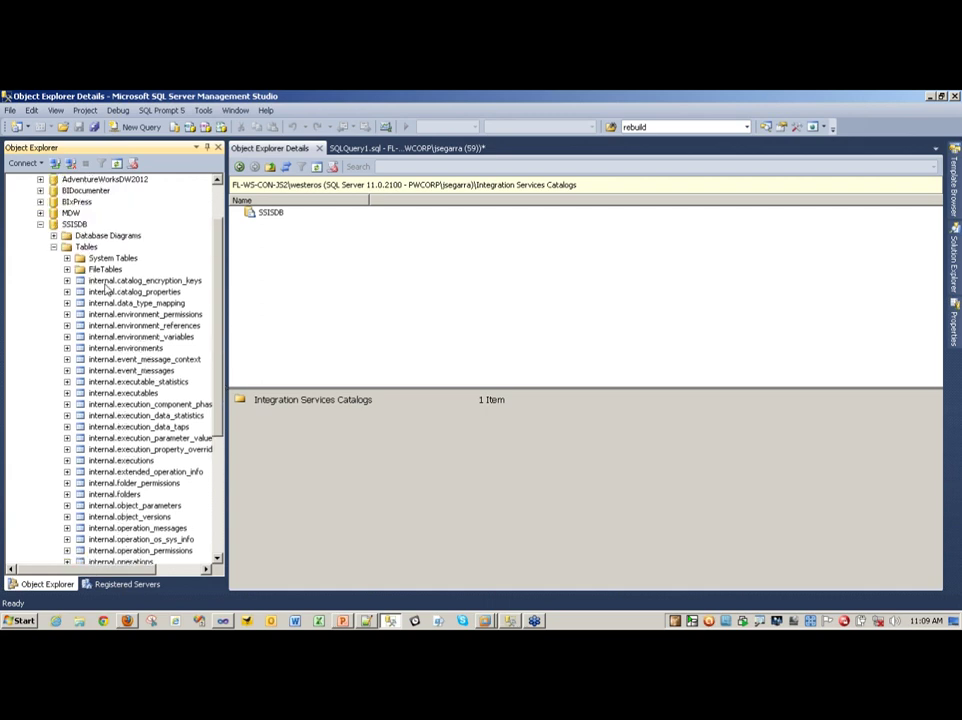
click(53, 246)
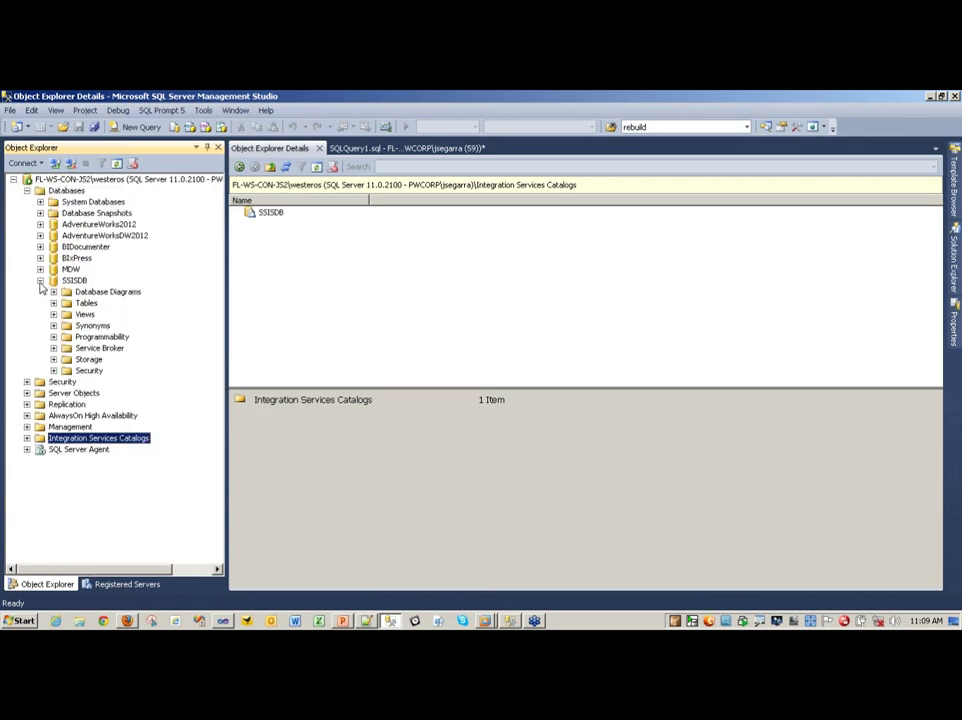
click(40, 280)
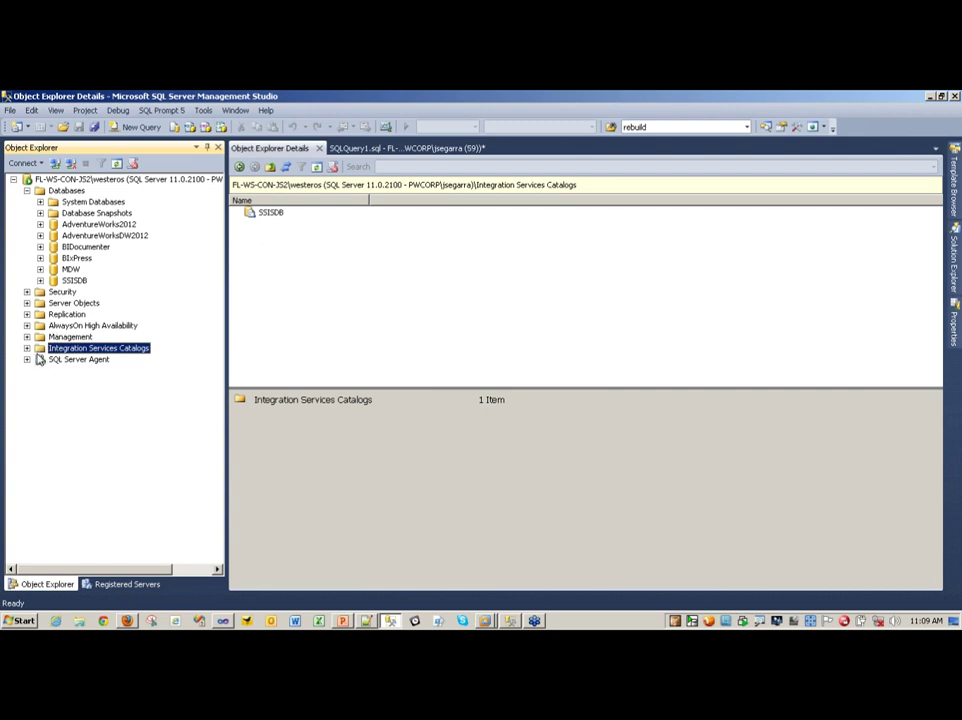
click(27, 190)
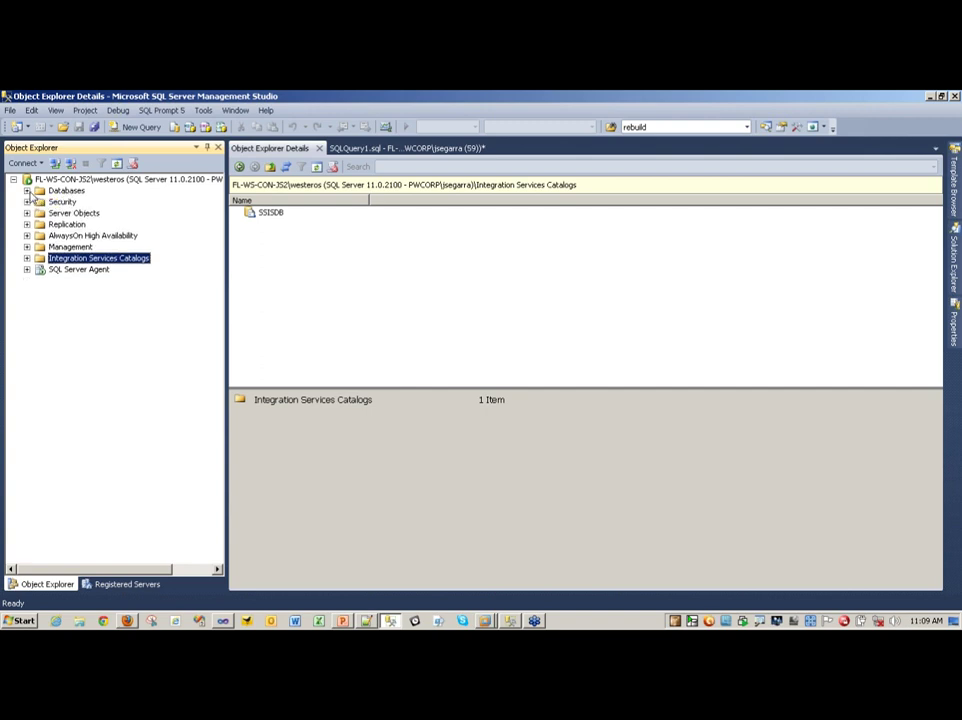
Expand Management, Policy Management and its Facets folder to view the available facets.
double_click(55, 247)
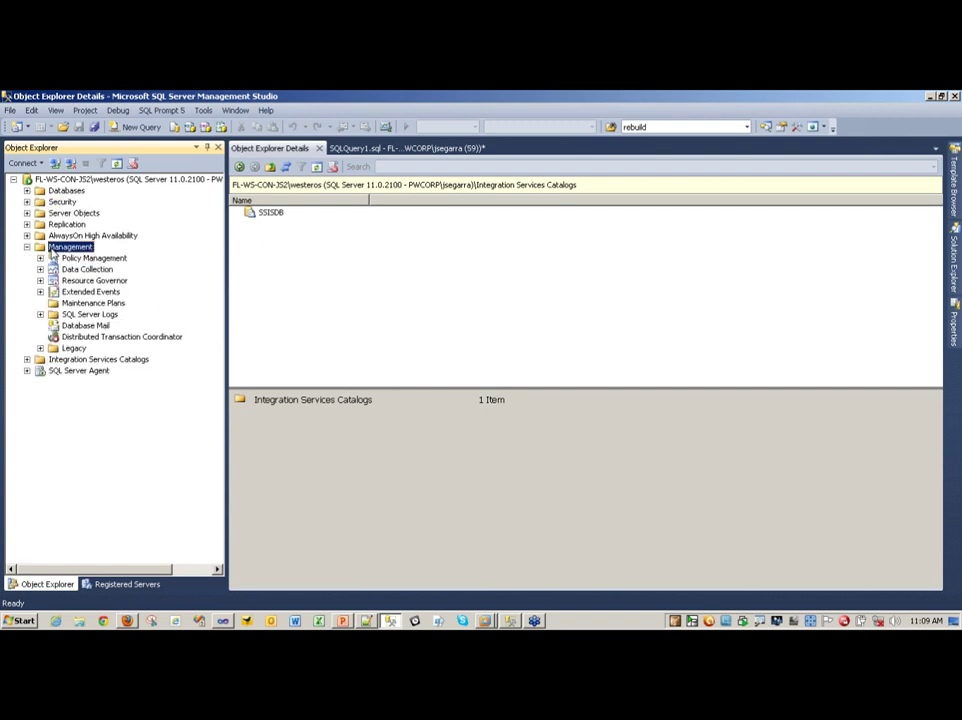
click(53, 258)
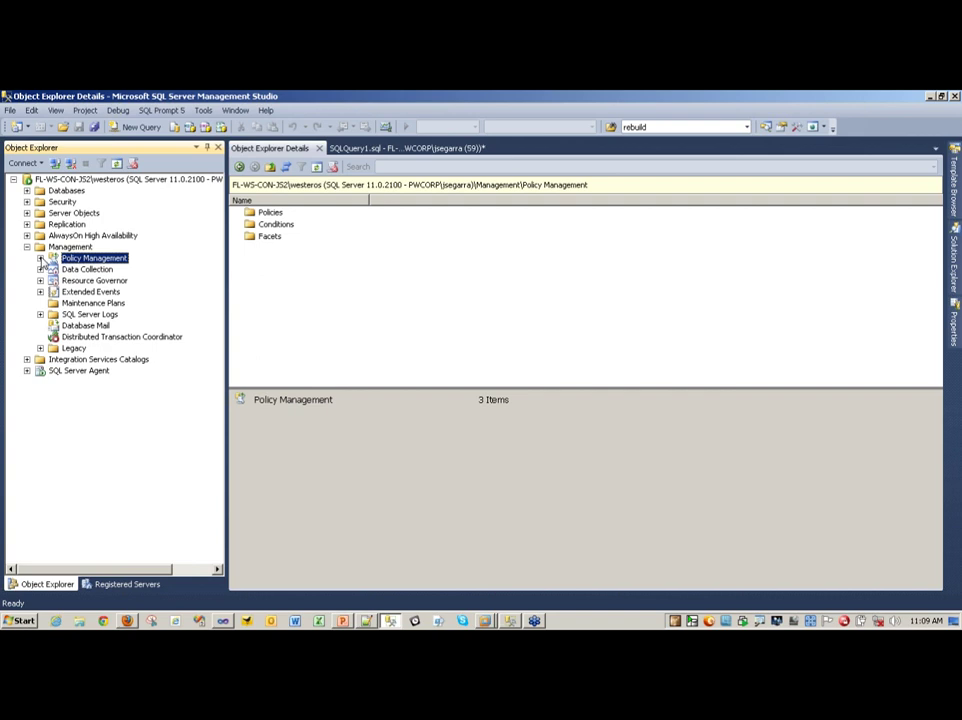
click(40, 258)
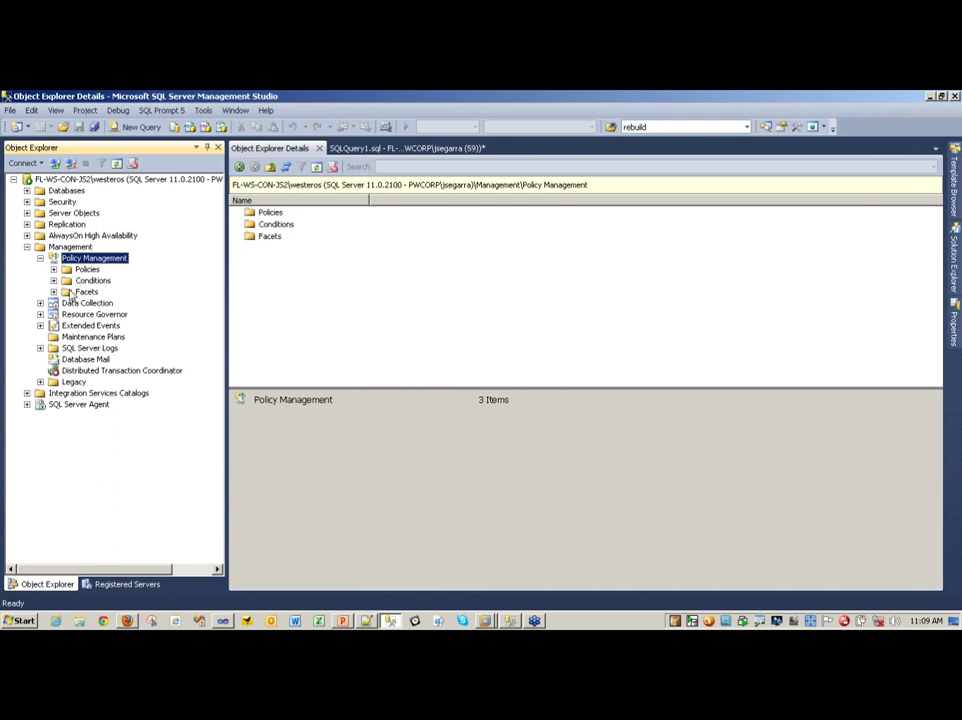
click(67, 264)
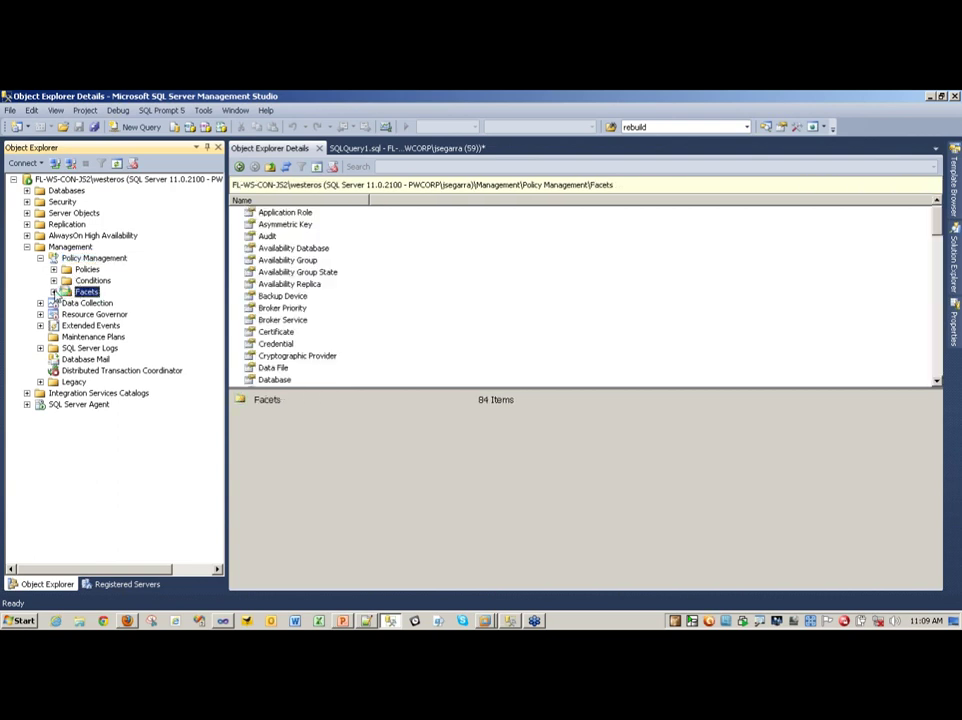
click(54, 291)
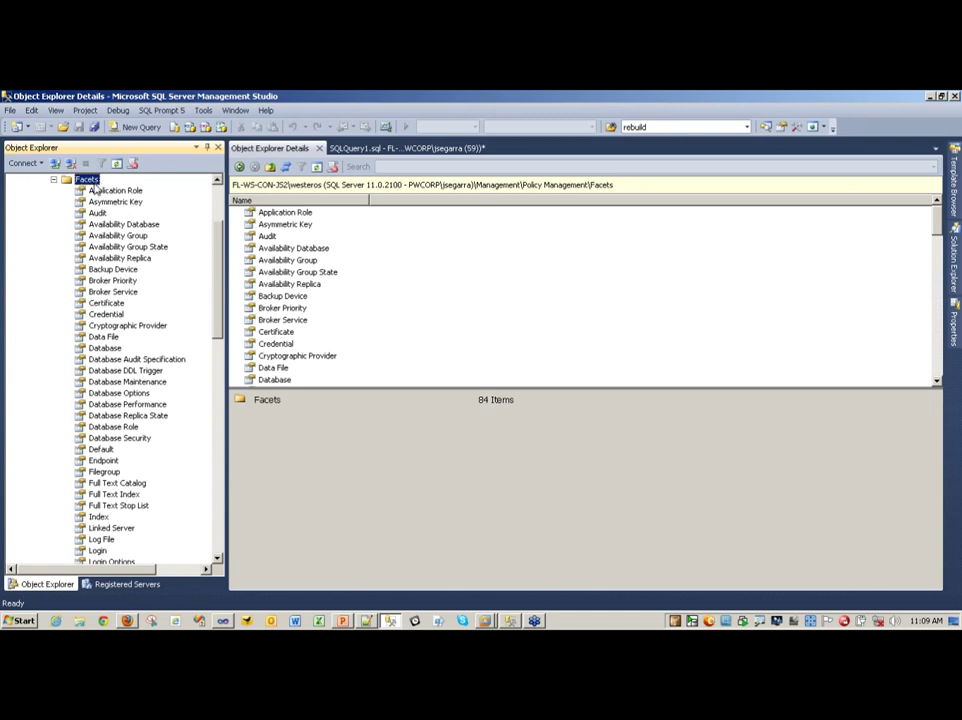
scroll(125, 240, up, 1)
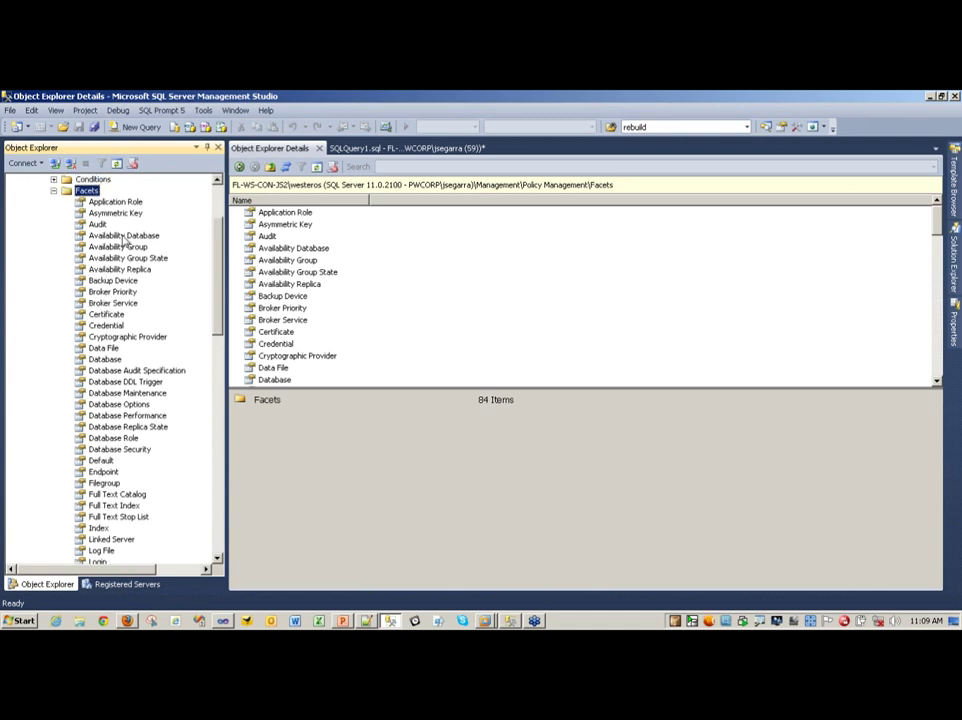
Highlight the facets from Availability Database through Availability Replica in the details list, clear the selection, and collapse Facets.
click(124, 237)
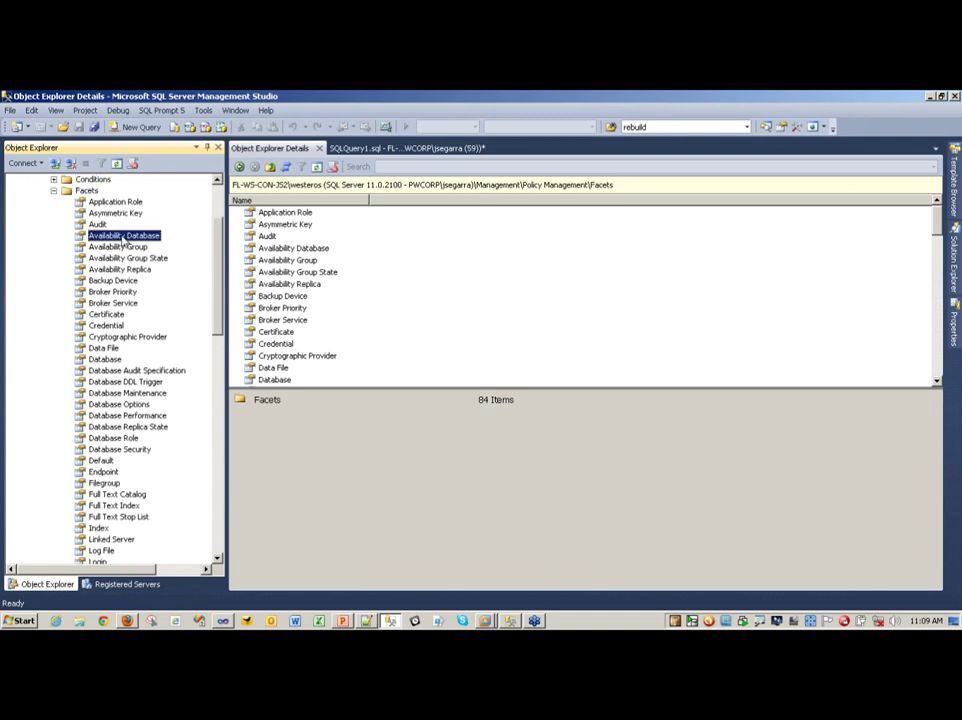
click(318, 249)
shift+click(303, 285)
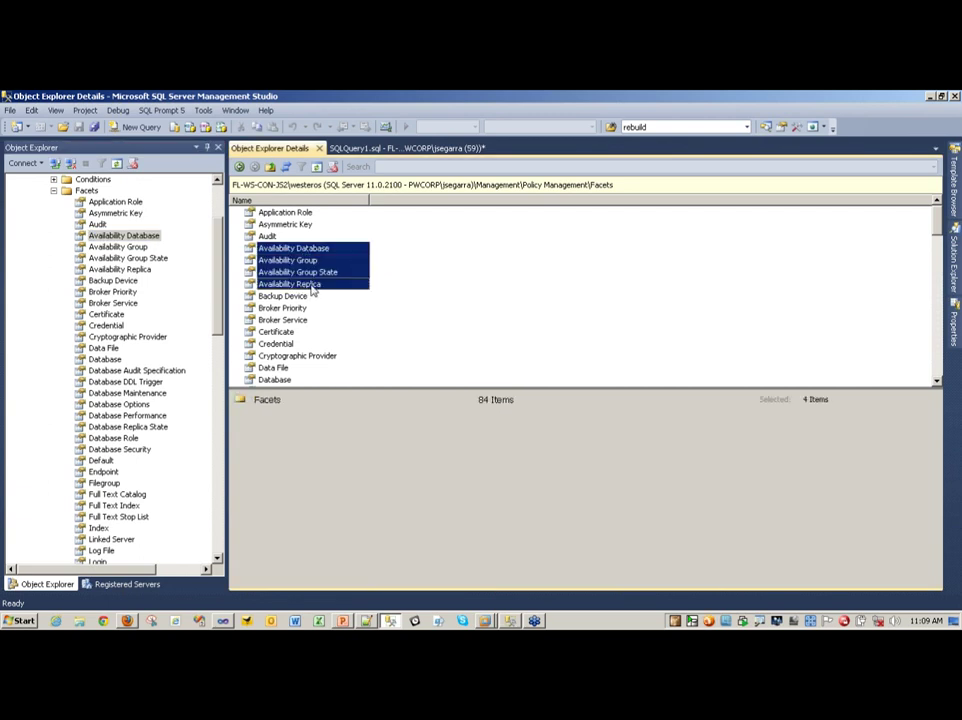
click(388, 273)
drag(216, 228, 165, 170)
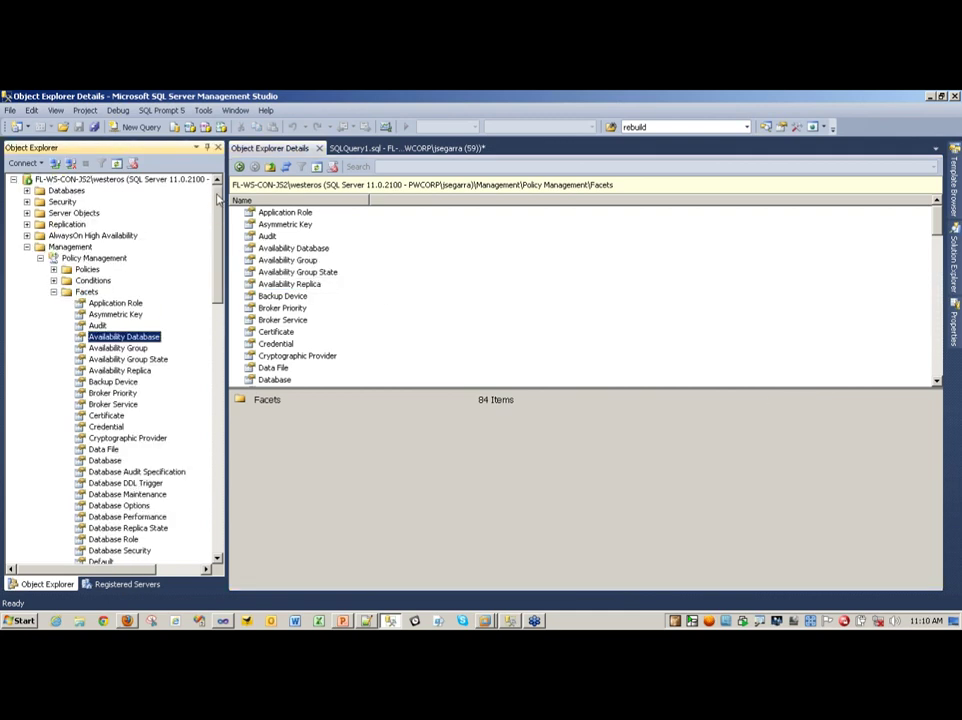
click(53, 291)
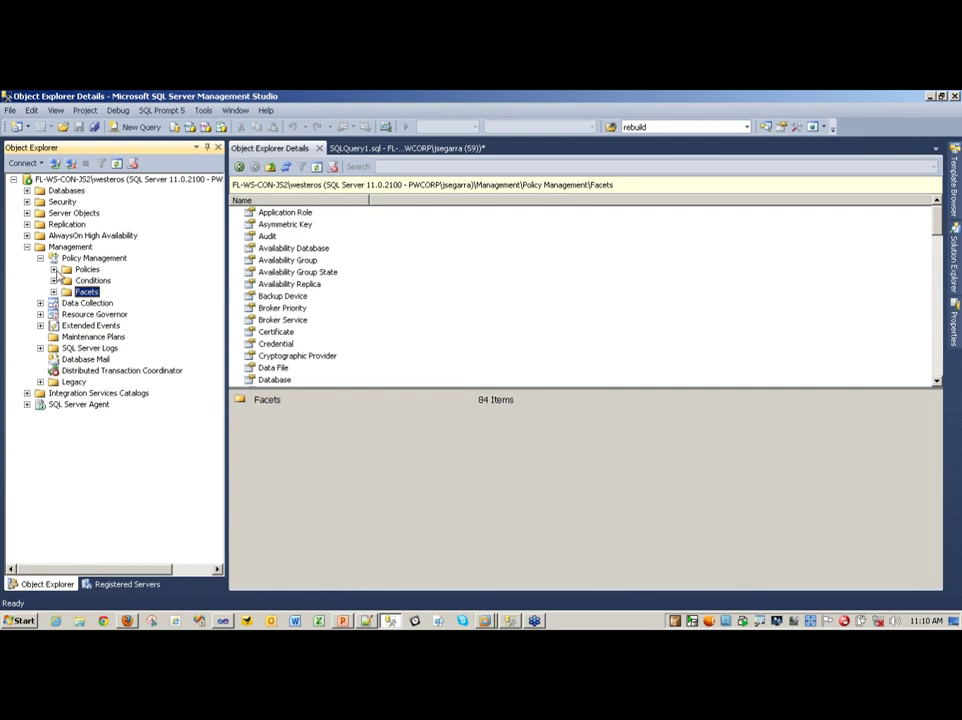
Examine the AlwaysOn system policies under Policies, widening Object Explorer to read their full names, and collapse Policy Management.
click(54, 270)
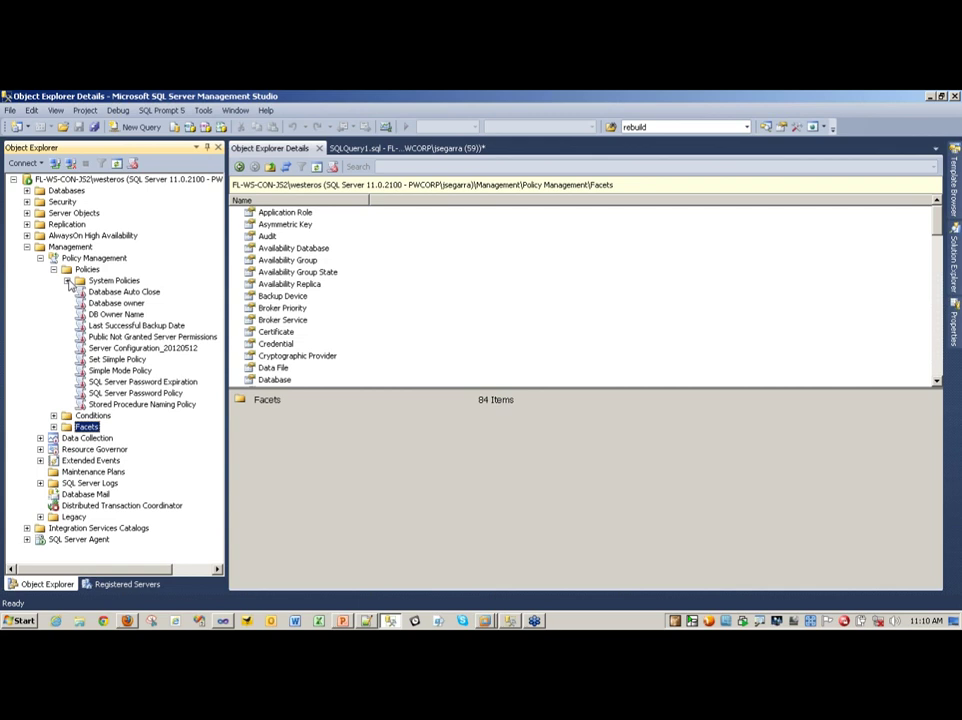
click(67, 281)
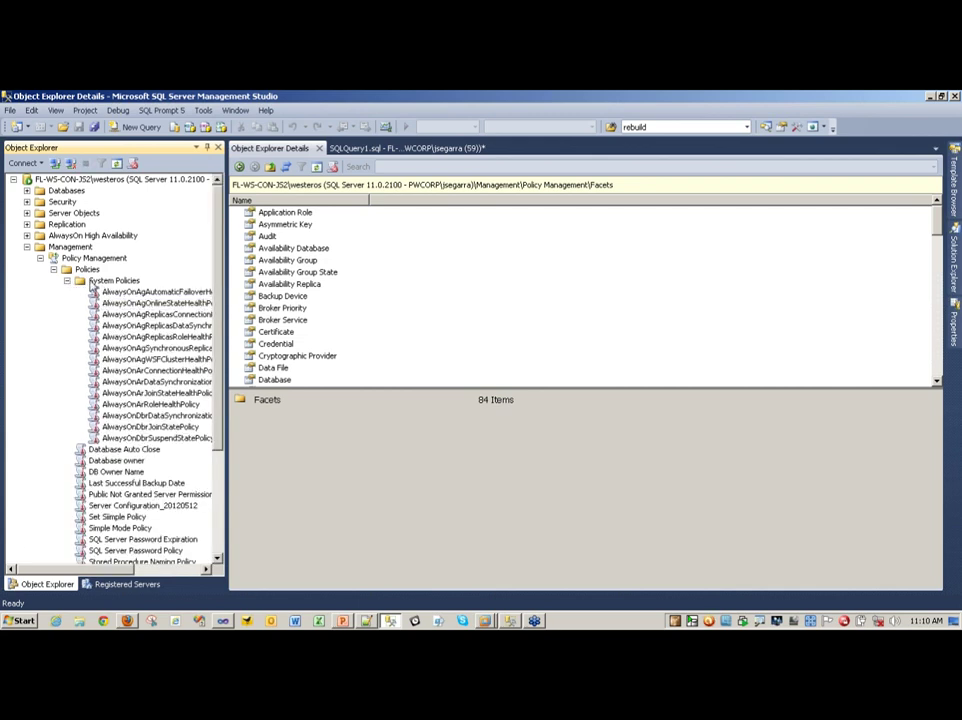
click(150, 291)
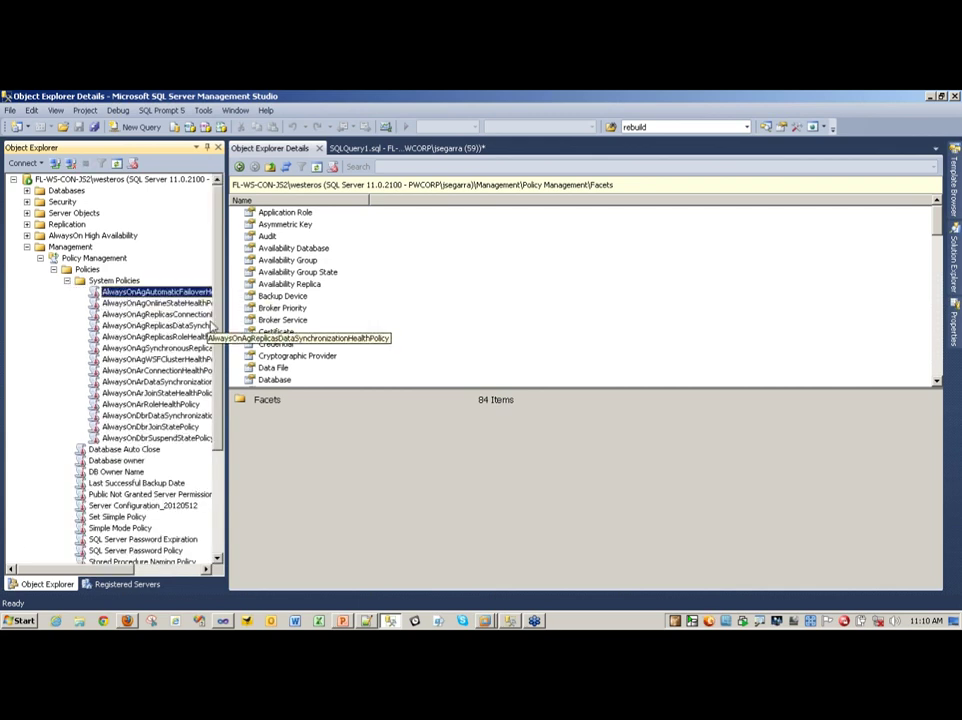
drag(226, 331, 265, 331)
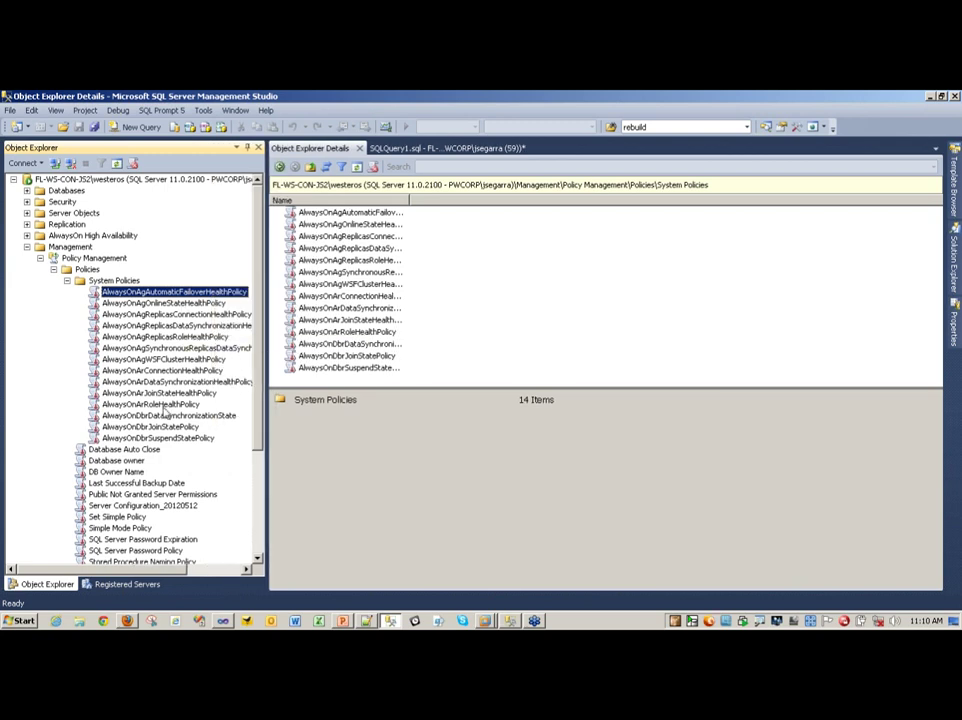
click(163, 439)
click(150, 291)
click(66, 280)
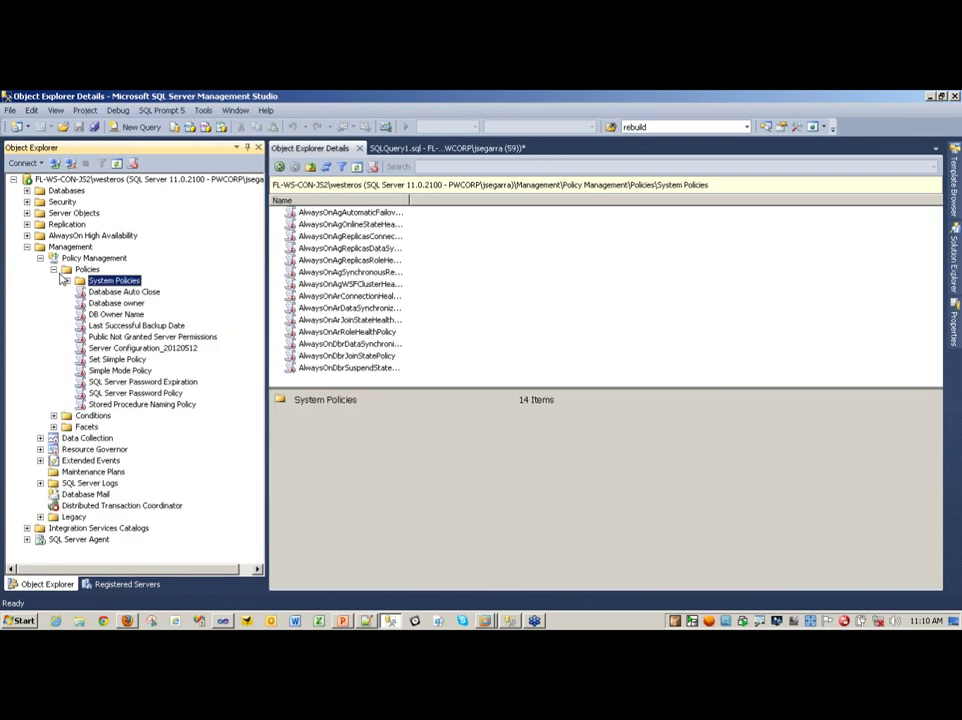
click(53, 269)
click(40, 258)
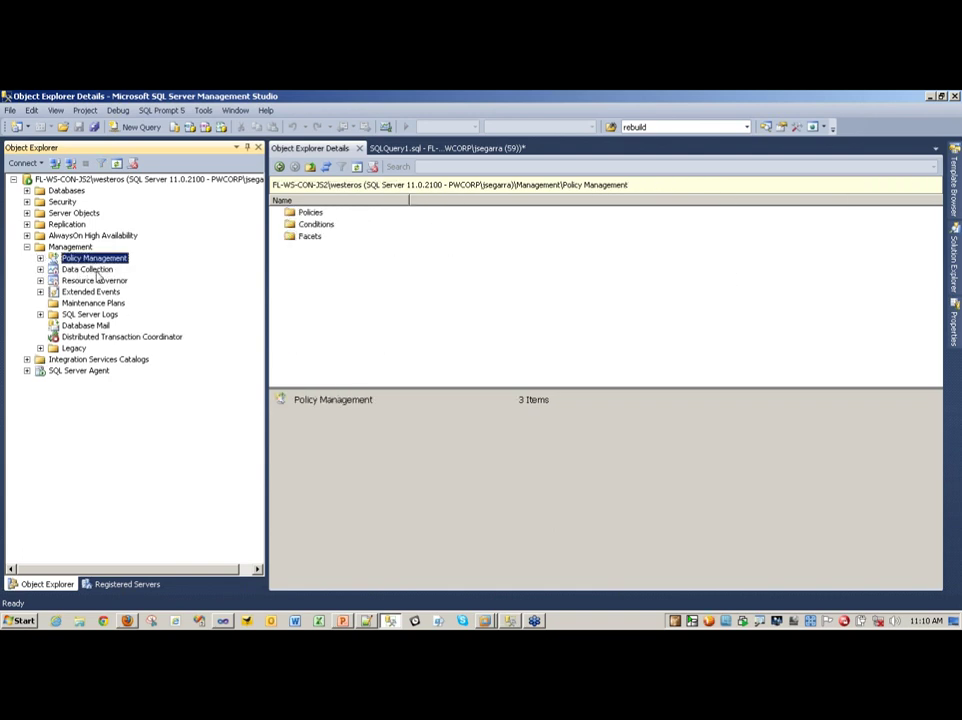
View the contents of the Extended Events node under Management.
click(70, 292)
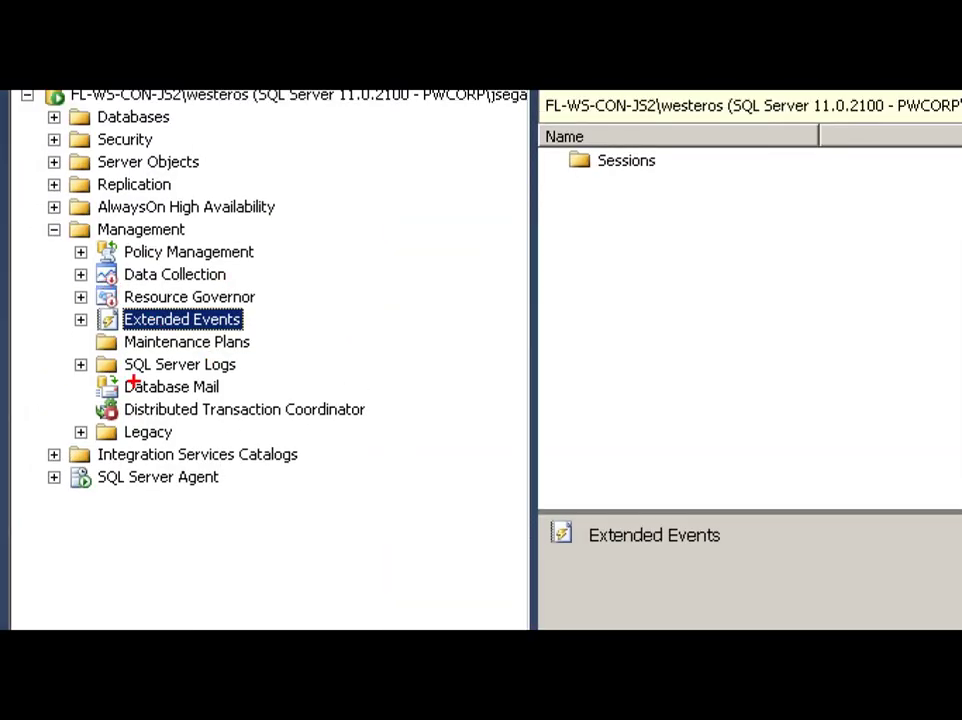
mouse_move(100, 296)
mouse_down()
mouse_move(48, 320)
mouse_move(95, 290)
mouse_up()
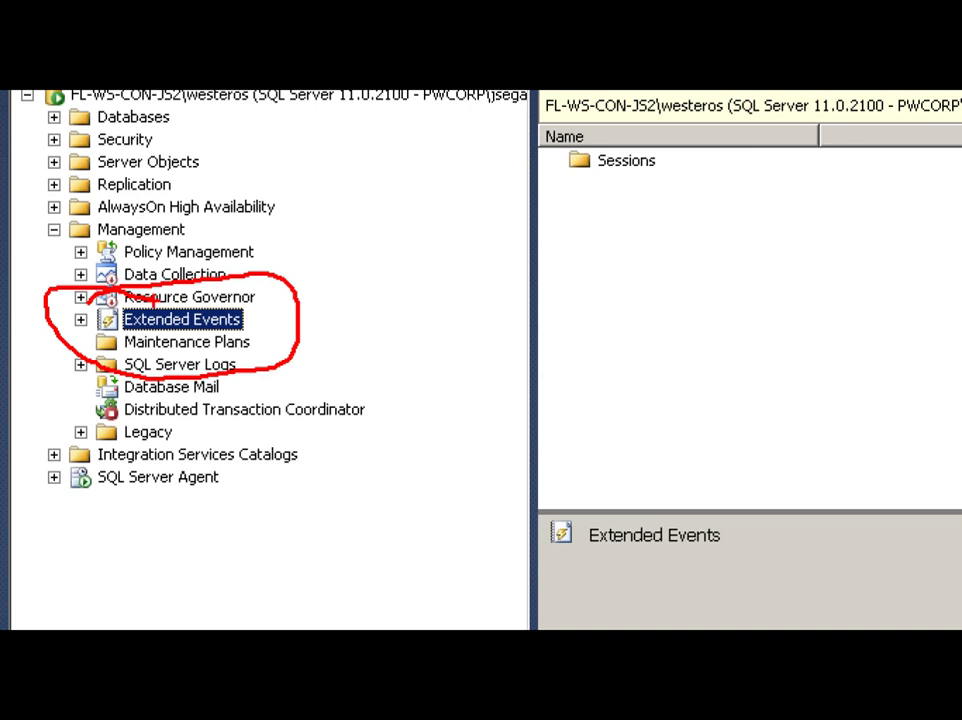
key(Escape)
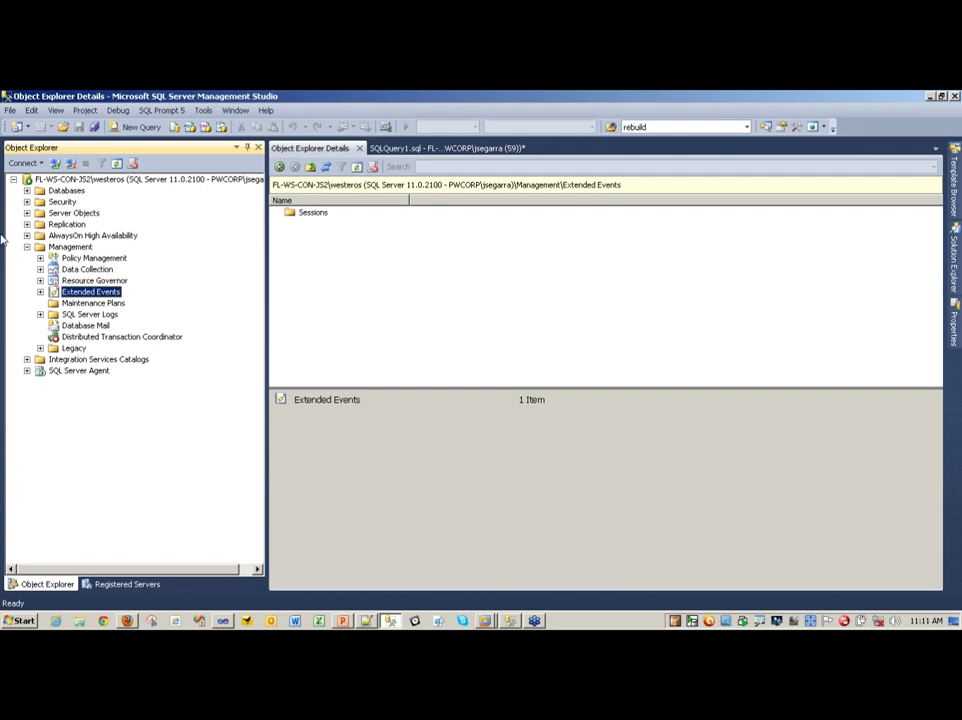
Launch SQL Server Profiler and connect to the FL-WS-CON-JS2\westeros database engine with Windows Authentication.
click(201, 111)
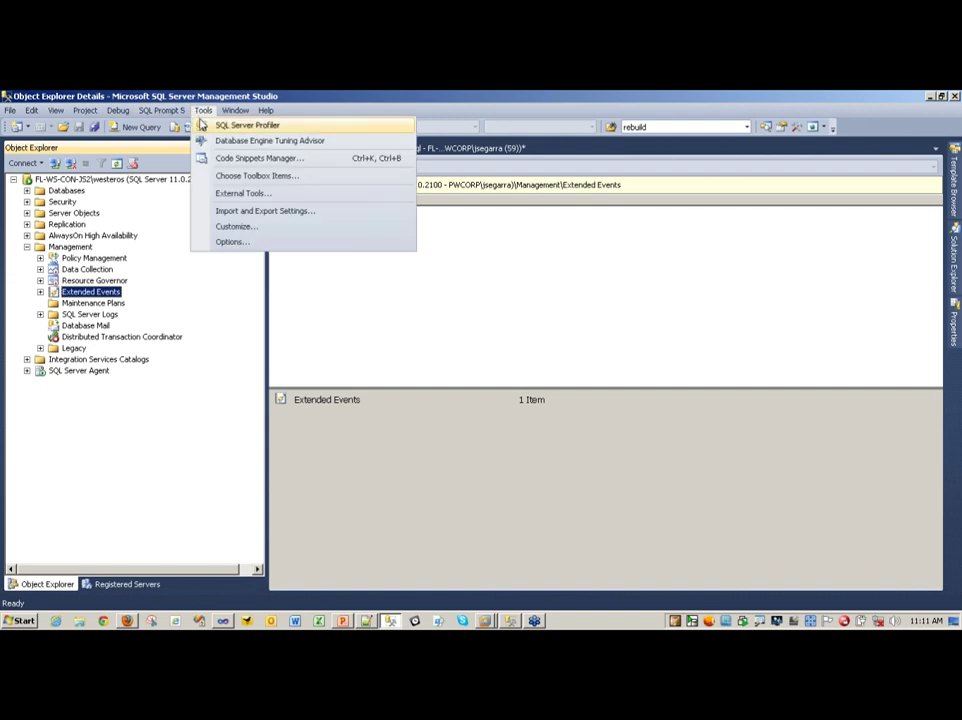
click(222, 125)
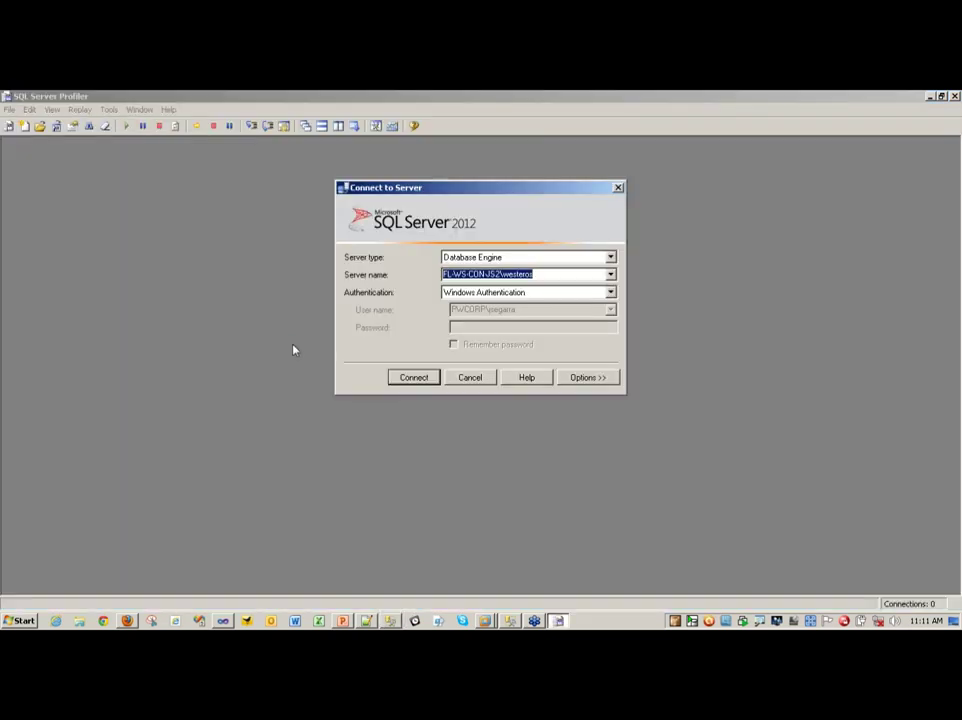
click(409, 380)
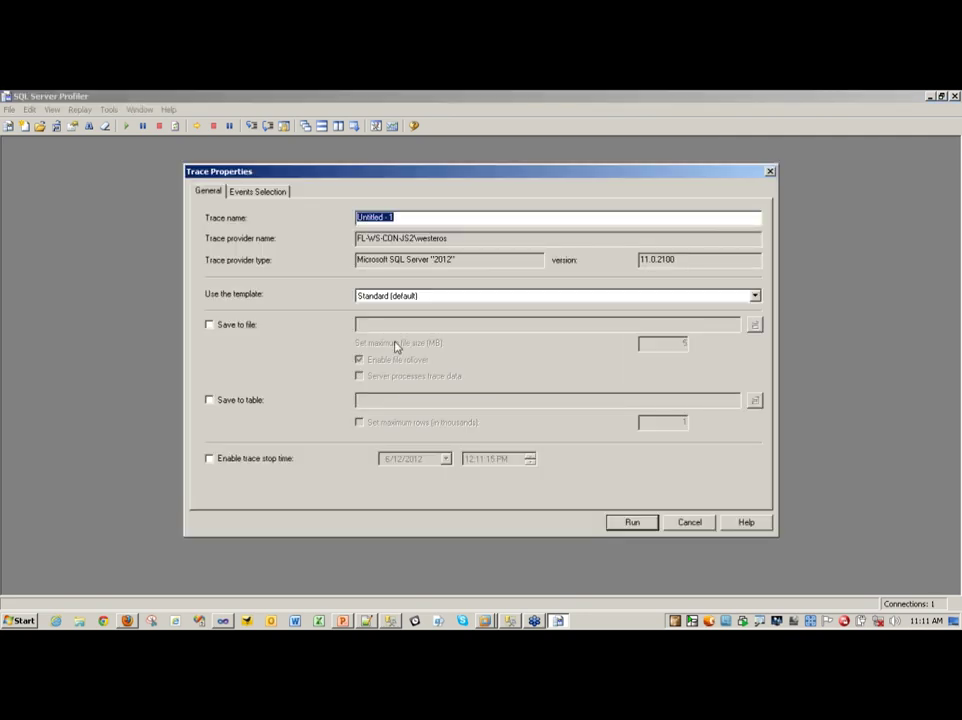
Look over the new trace's event selection and general properties, cancel the trace, and return to Management Studio.
click(275, 193)
click(210, 192)
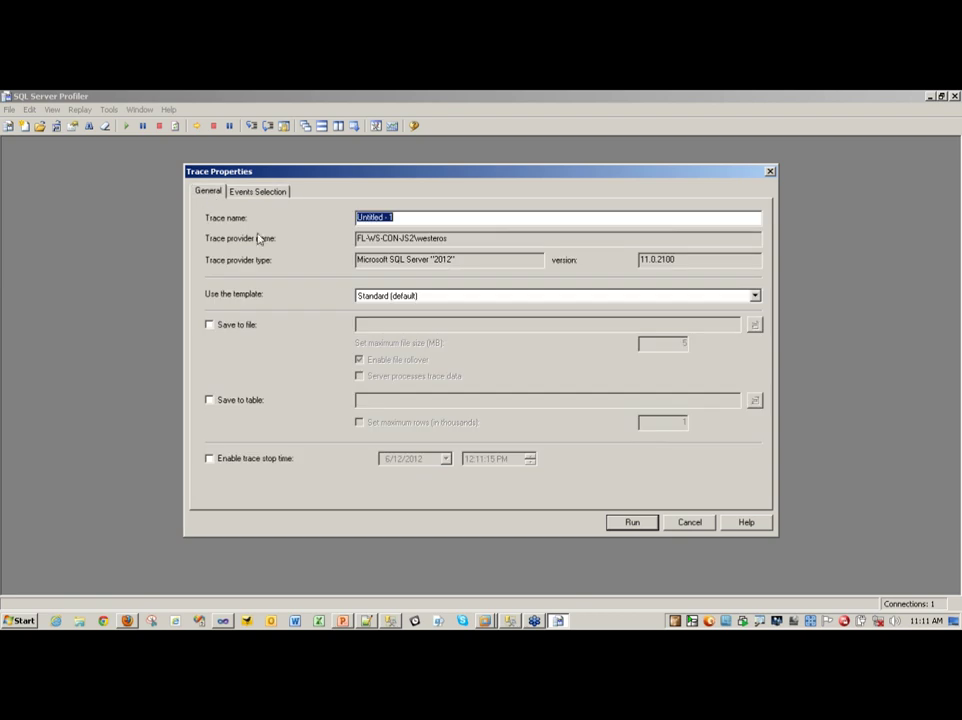
click(689, 522)
click(558, 621)
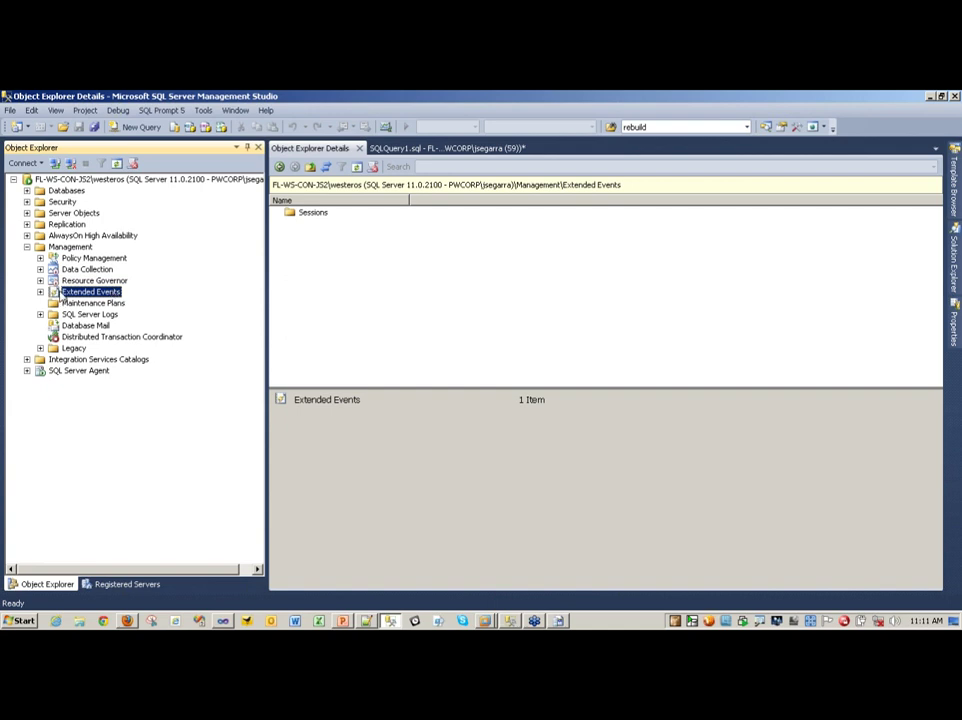
Expand Extended Events and its Sessions folder in Object Explorer to view the existing event sessions.
right_click(88, 292)
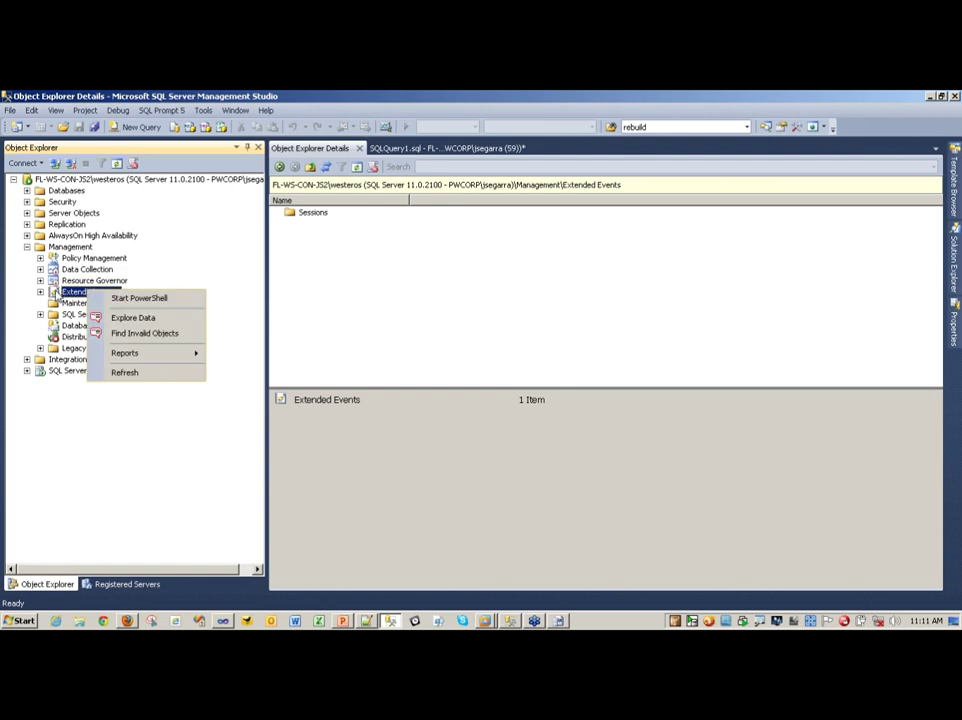
click(49, 292)
click(40, 292)
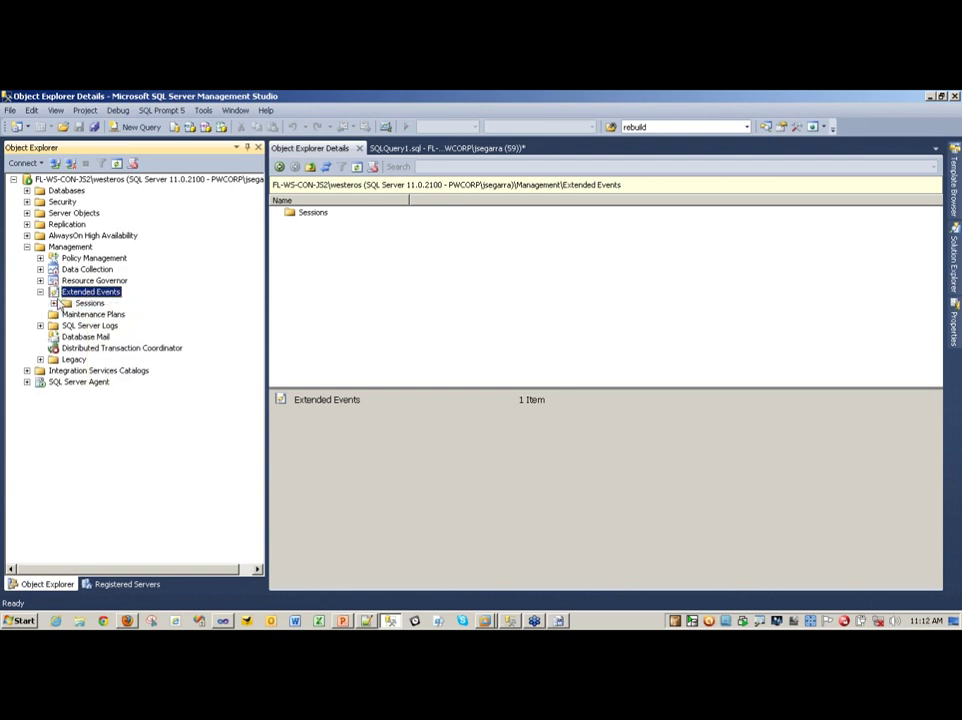
click(53, 302)
click(53, 302)
Start the New Session Wizard for Extended Events, name the session XE Demo, and proceed to the template choice.
right_click(90, 303)
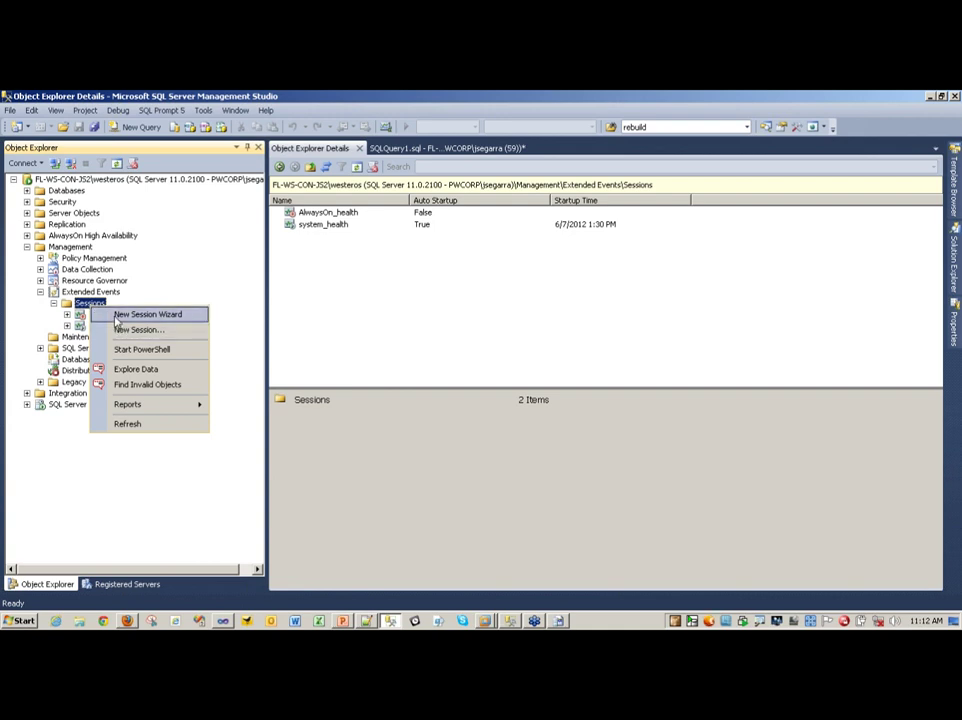
click(117, 316)
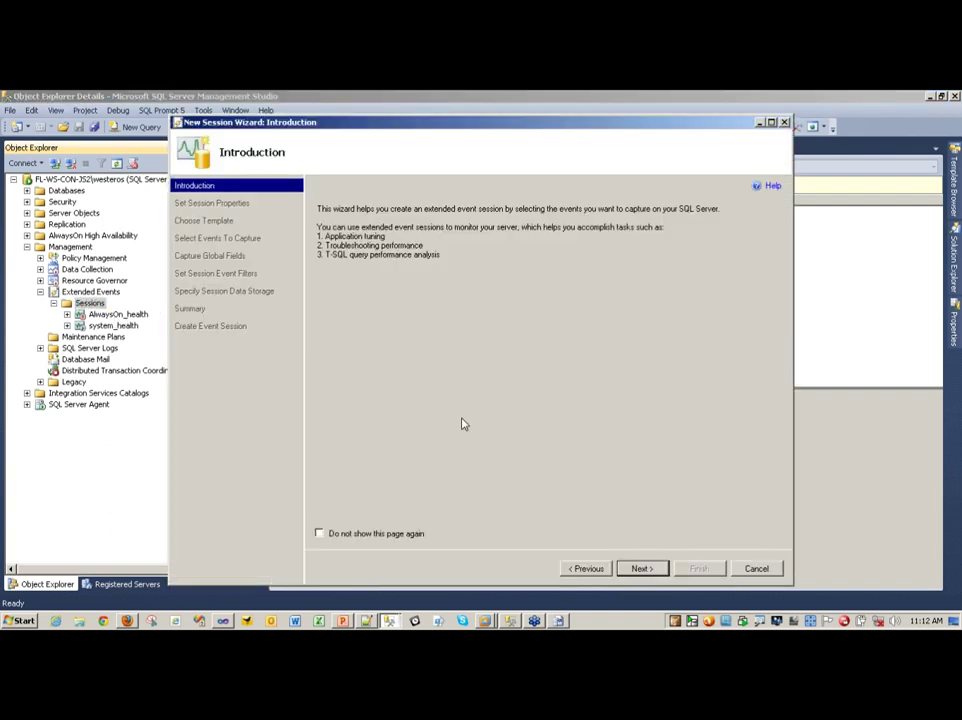
click(636, 568)
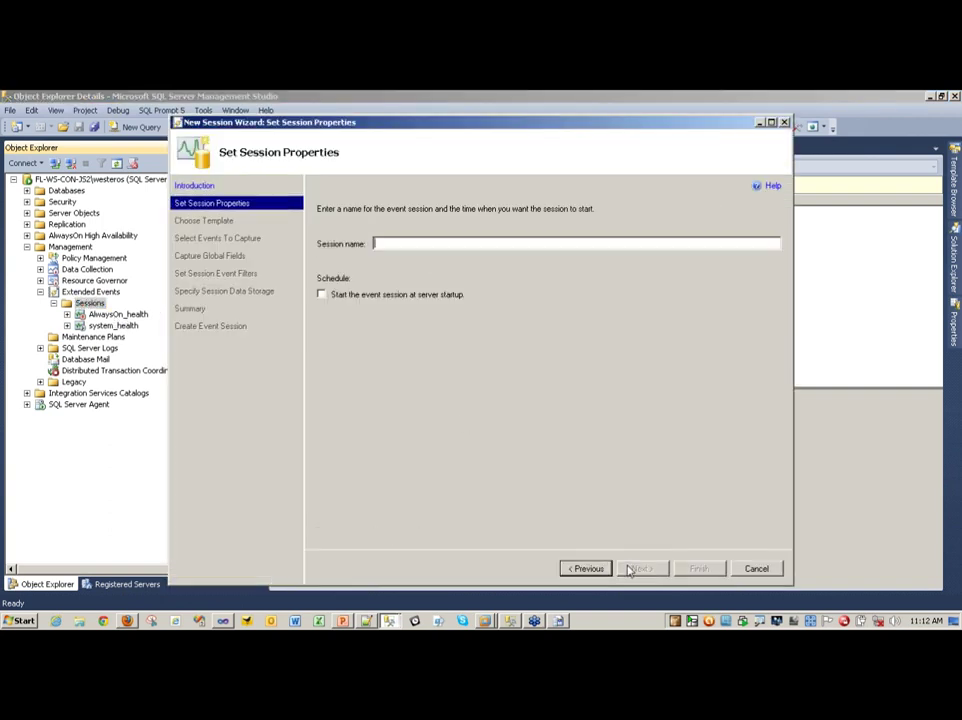
text(XE)
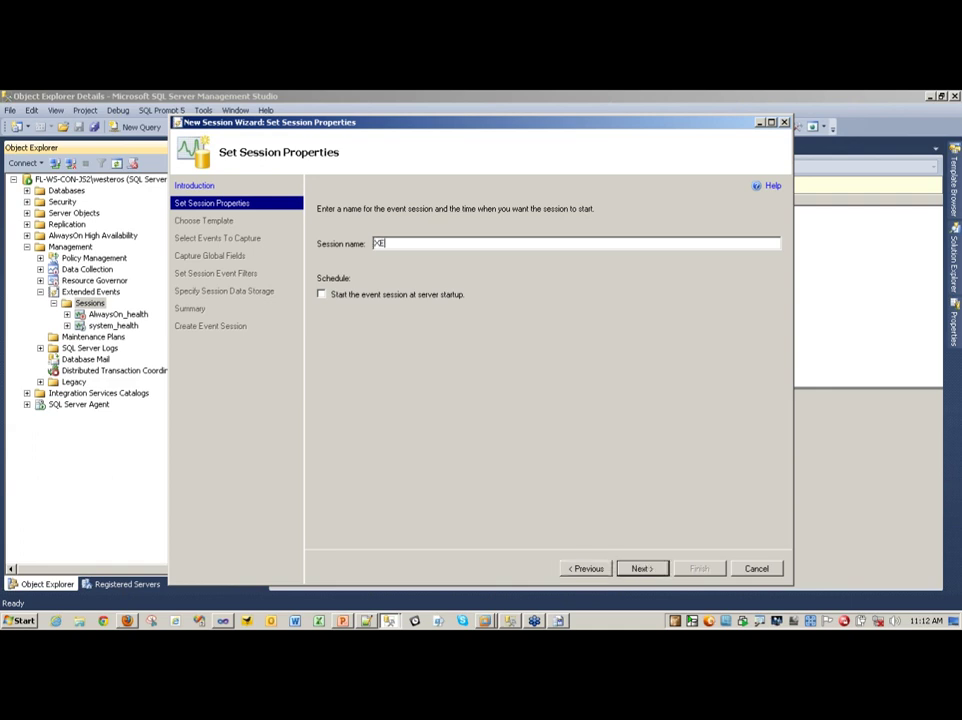
text( Demo)
click(642, 567)
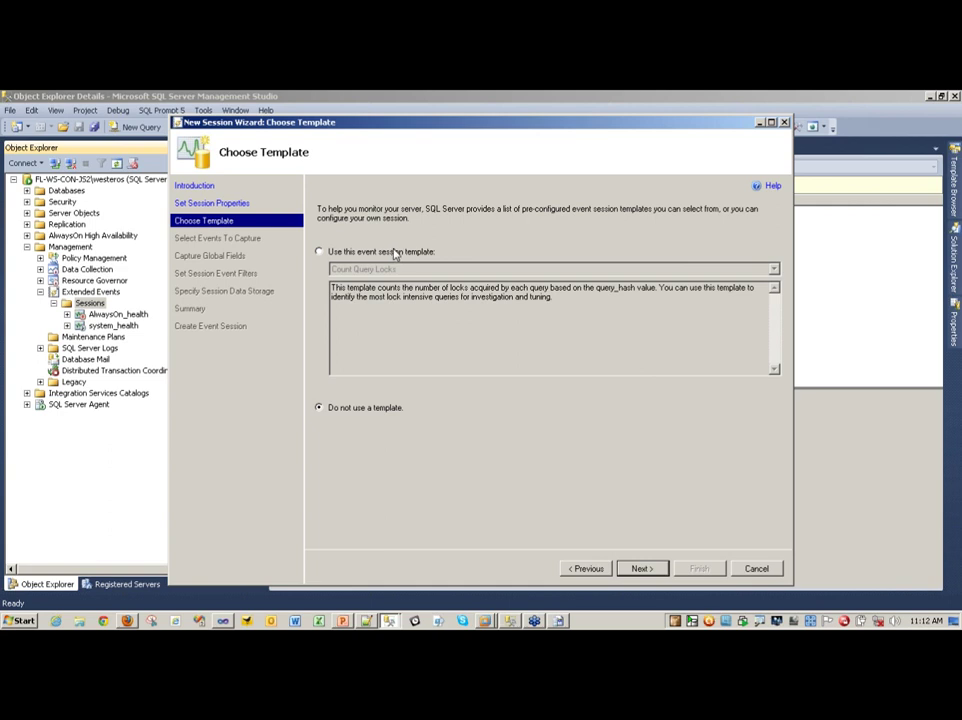